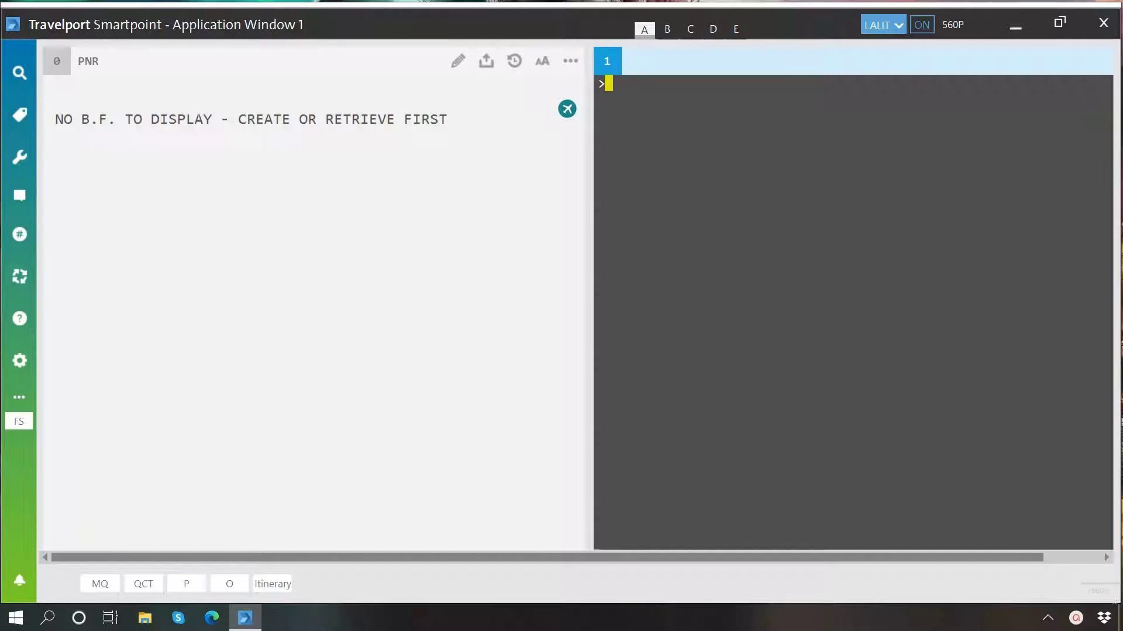
Start a Flight Shopping Search, keeping Abidjan (ABJ) as the origin.
{"action": "left_click", "coordinate": [20, 74]}
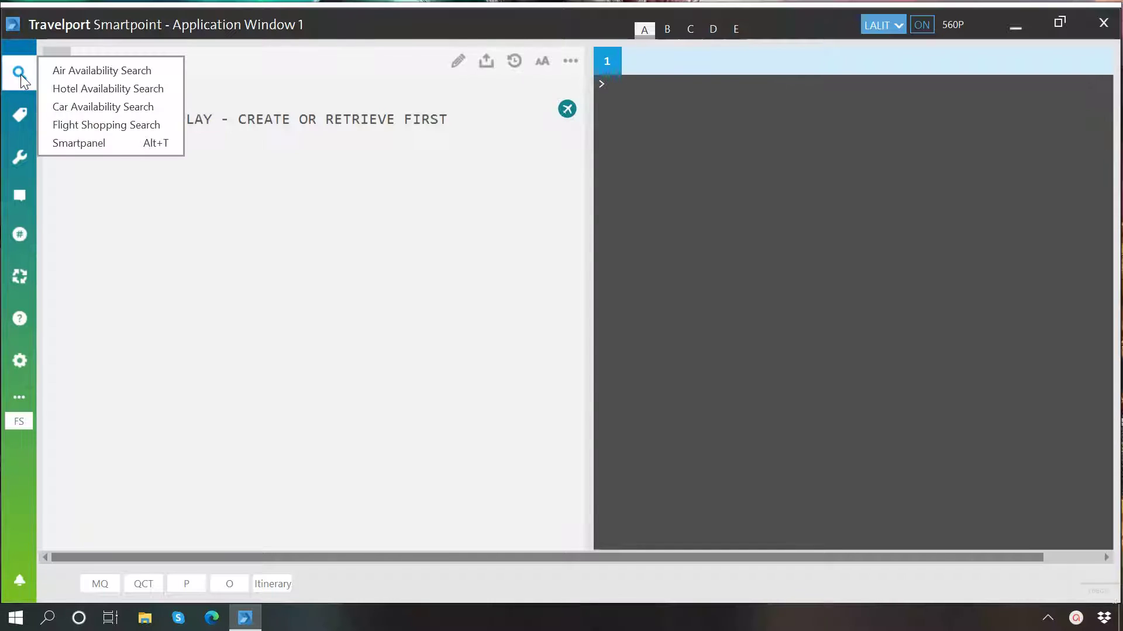
{"action": "left_click", "coordinate": [109, 125]}
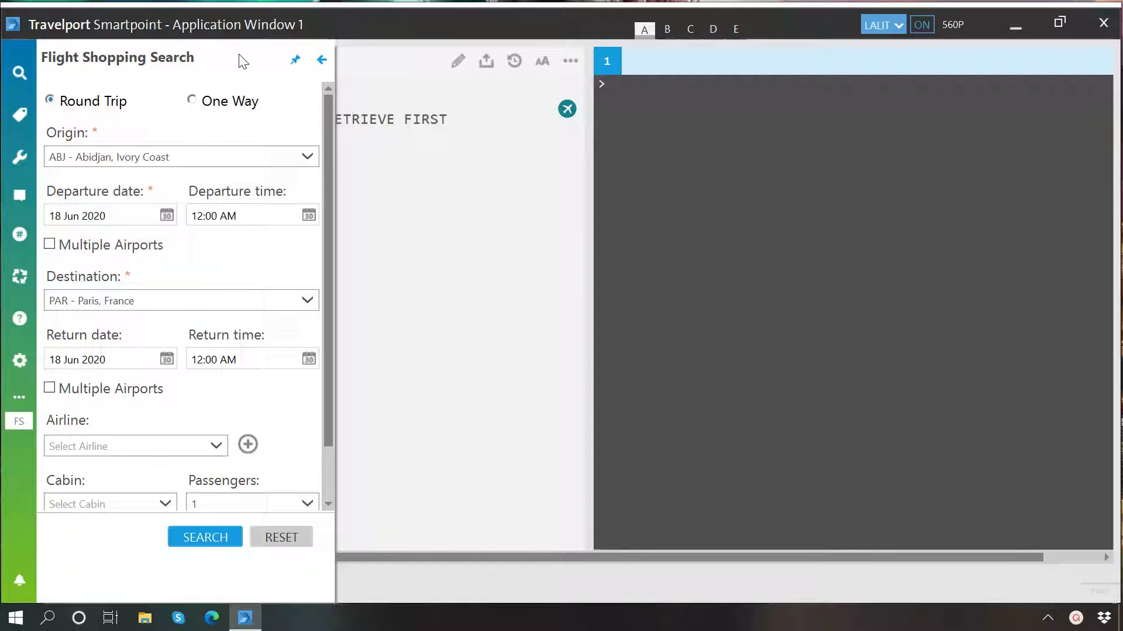
{"action": "left_click", "coordinate": [222, 152]}
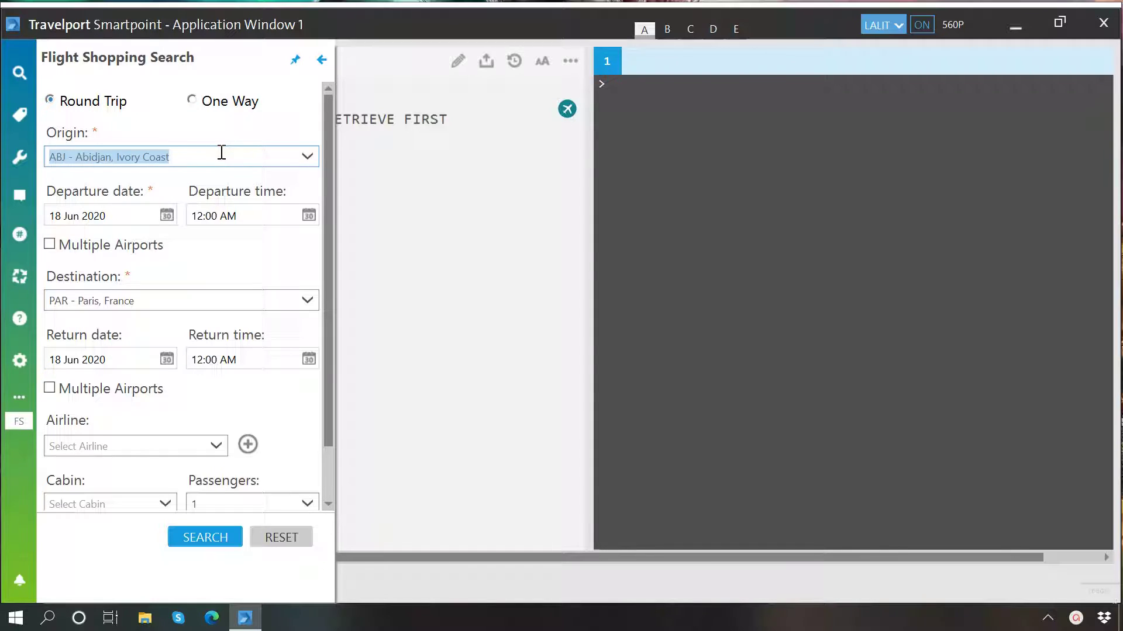
{"action": "left_click", "coordinate": [201, 159]}
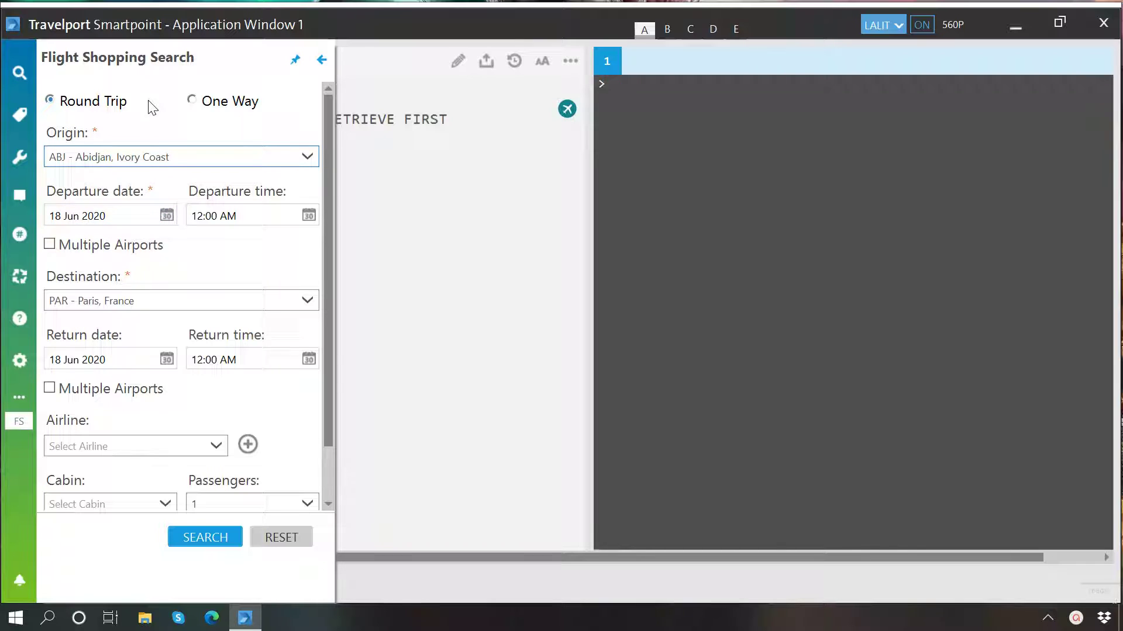
Set the departure date to 22 Sep 2020.
{"action": "left_click", "coordinate": [169, 217]}
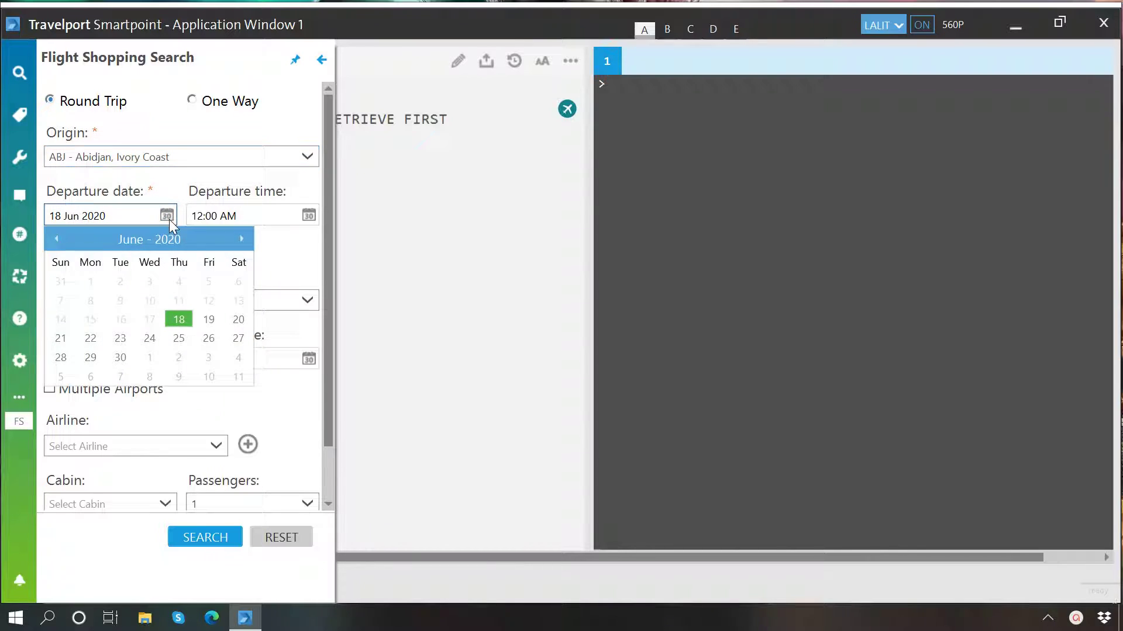
{"action": "left_click", "coordinate": [243, 241]}
{"action": "left_click", "coordinate": [243, 241]}
{"action": "left_click", "coordinate": [243, 241]}
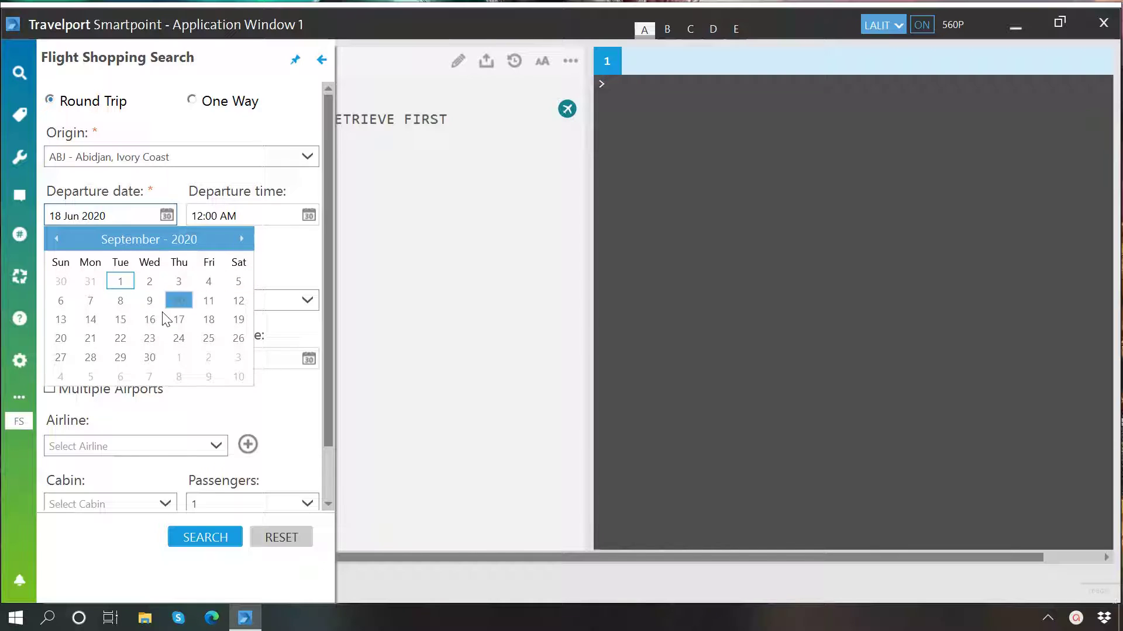
{"action": "left_click", "coordinate": [120, 338]}
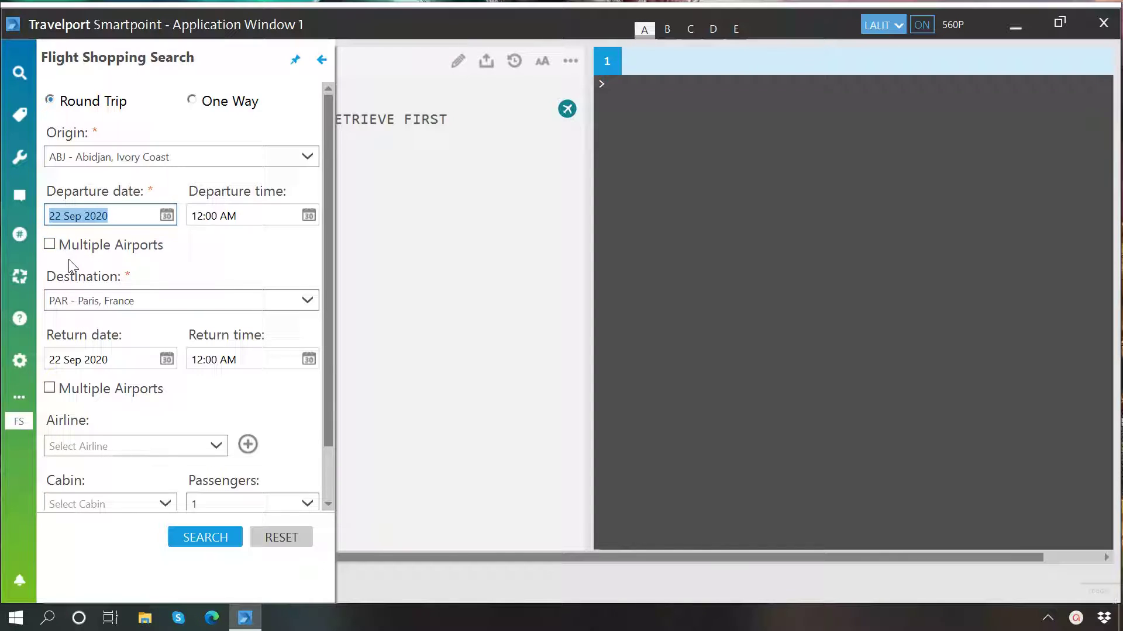
Keep Paris (PAR) as the destination and bring the return calendar to October 2020.
{"action": "left_click", "coordinate": [133, 301]}
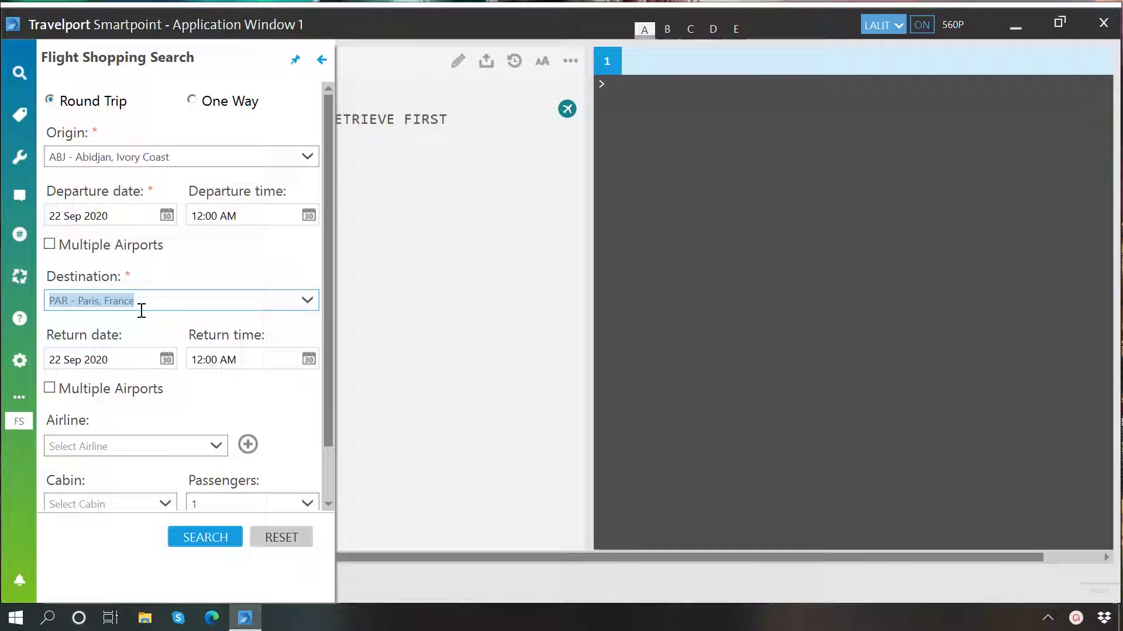
{"action": "left_click", "coordinate": [155, 303]}
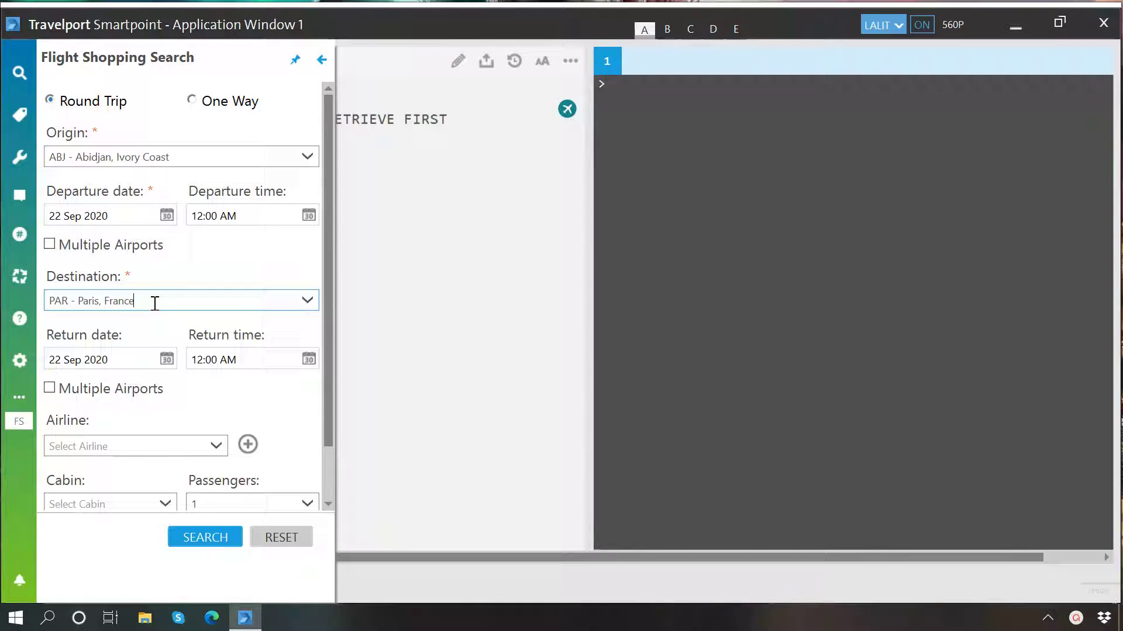
{"action": "left_click", "coordinate": [168, 359]}
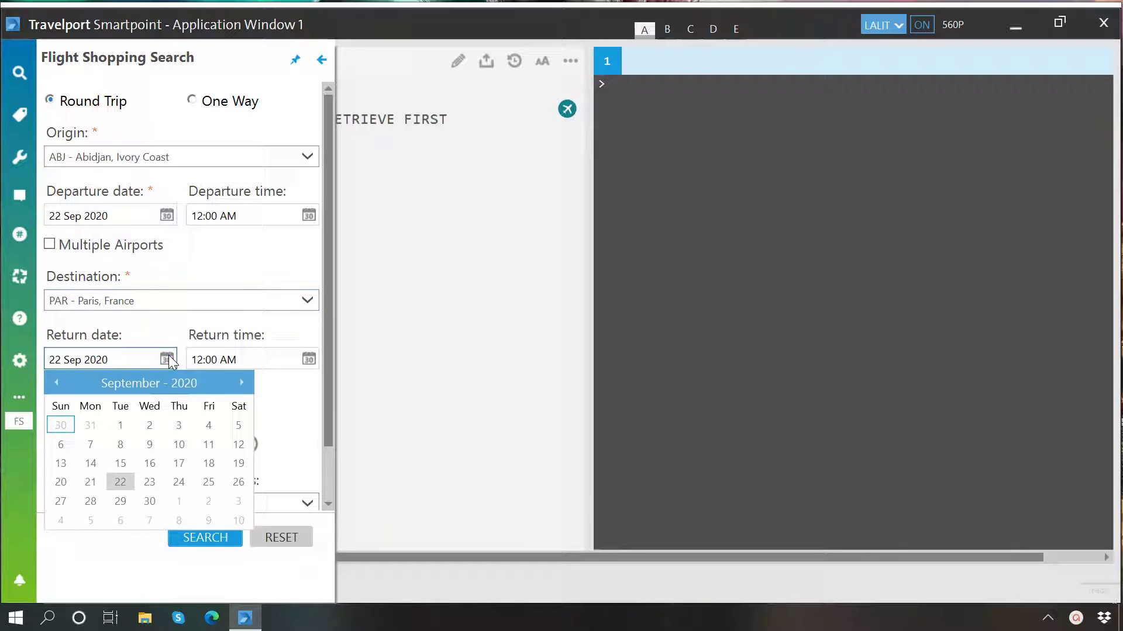
{"action": "left_click", "coordinate": [241, 384]}
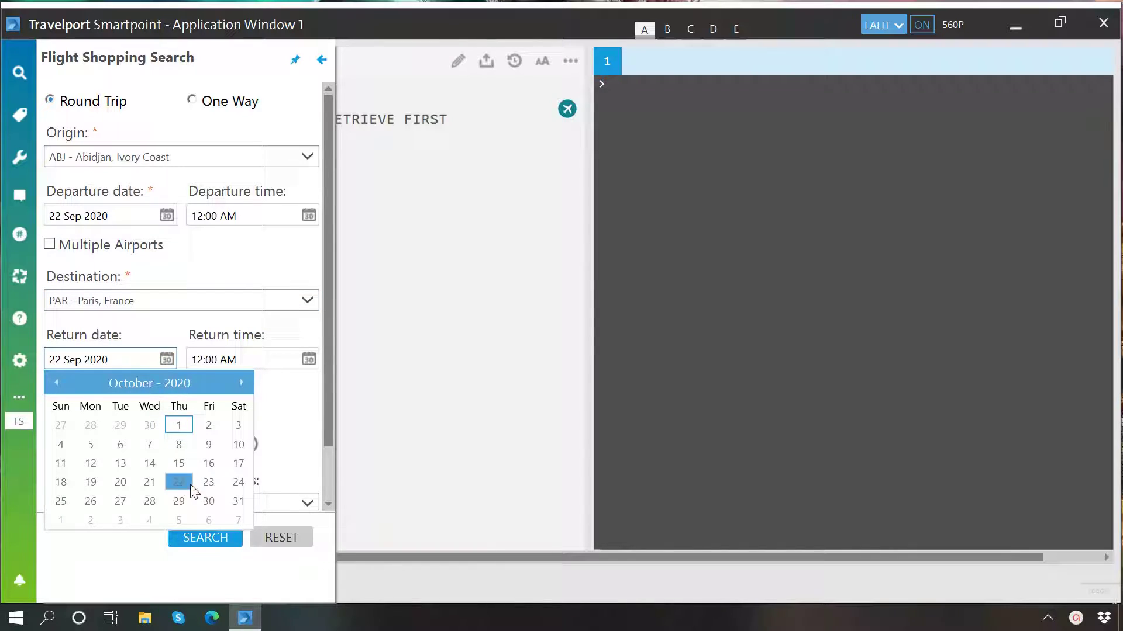
Pick a 25 Oct 2020 return date and leave the first Airline field unrestricted.
{"action": "left_click", "coordinate": [62, 502]}
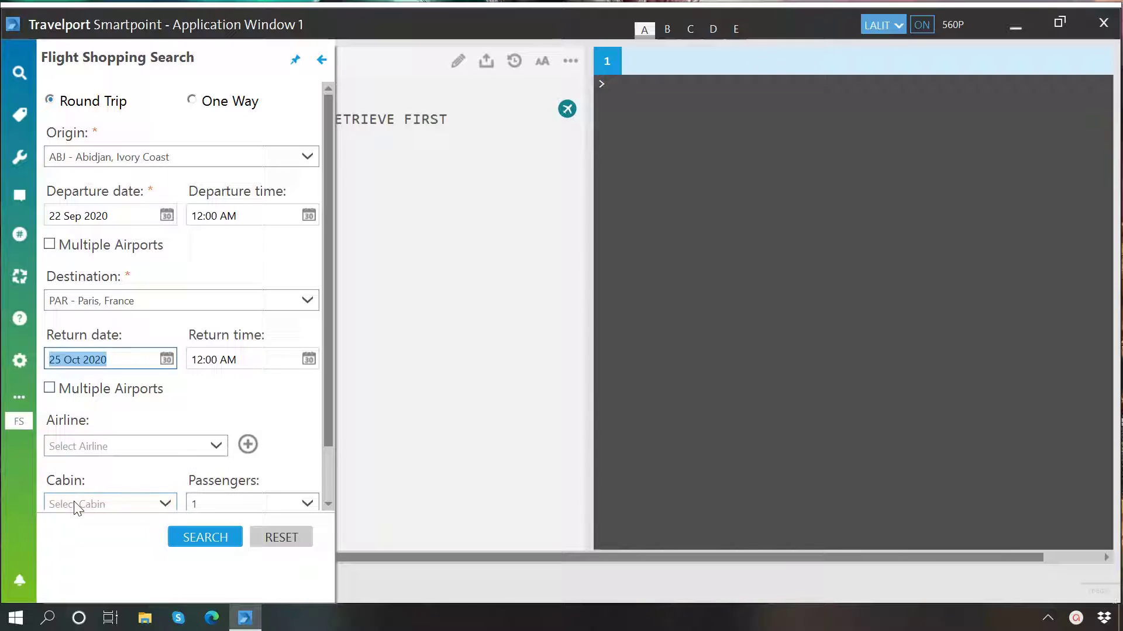
{"action": "scroll", "coordinate": [165, 413], "scroll_direction": "down", "scroll_amount": 1}
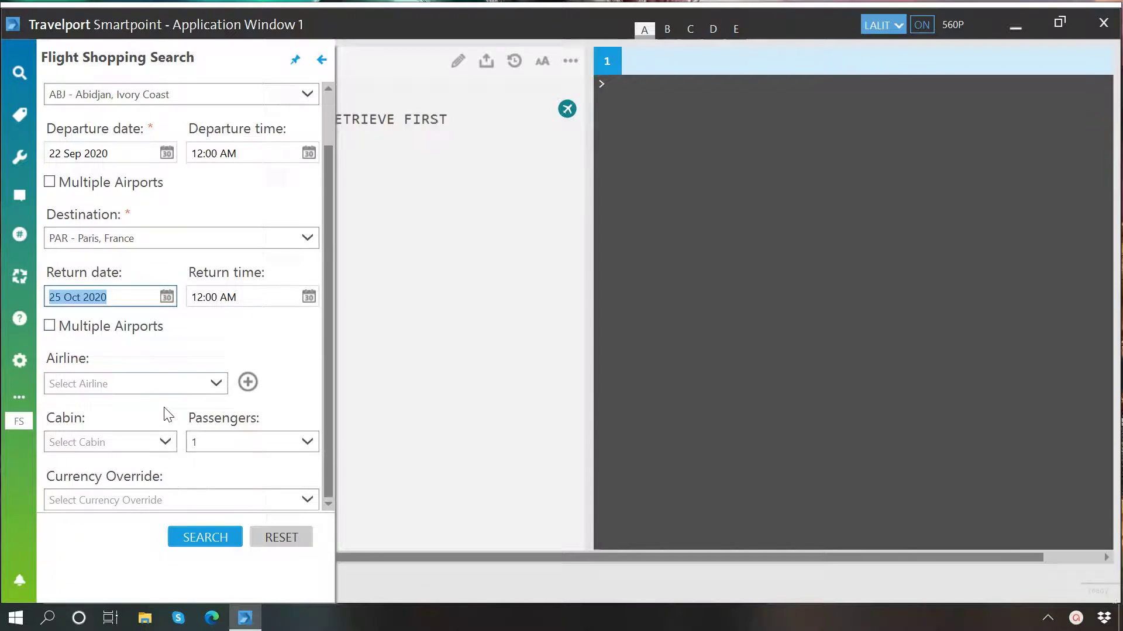
{"action": "left_click", "coordinate": [219, 388]}
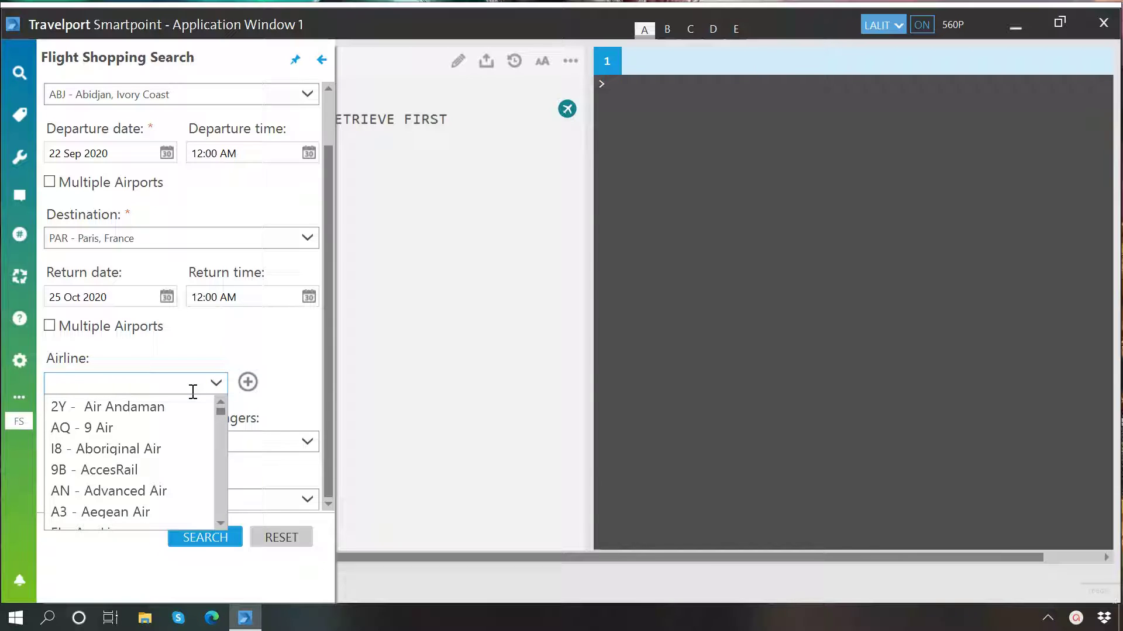
{"action": "type", "text": "AF"}
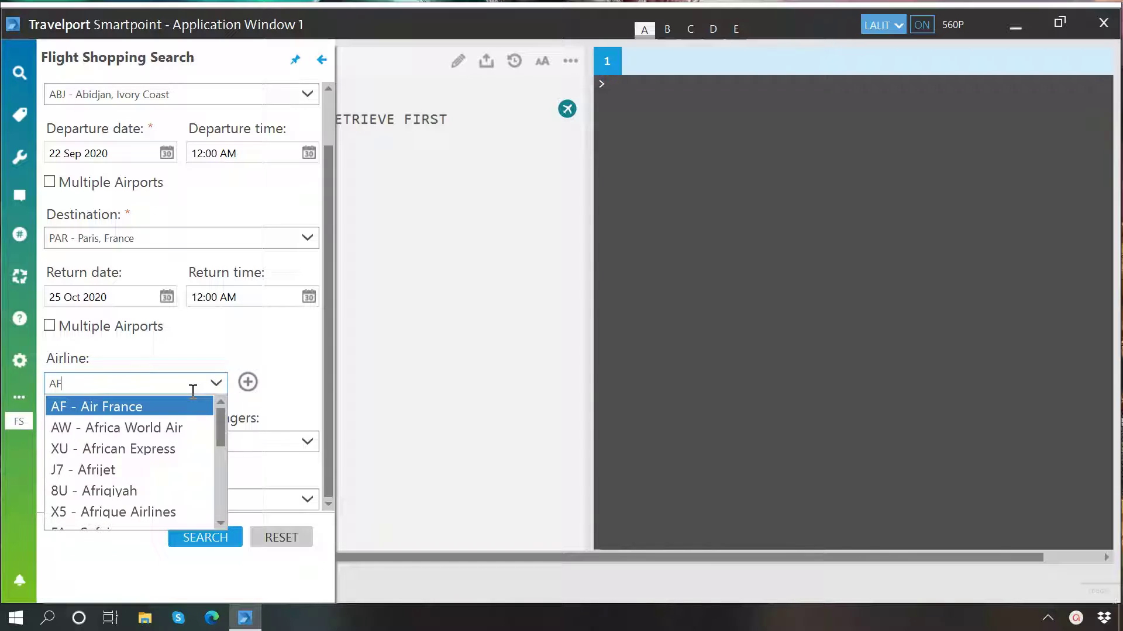
{"action": "key", "text": "BackSpace"}
{"action": "key", "text": "BackSpace"}
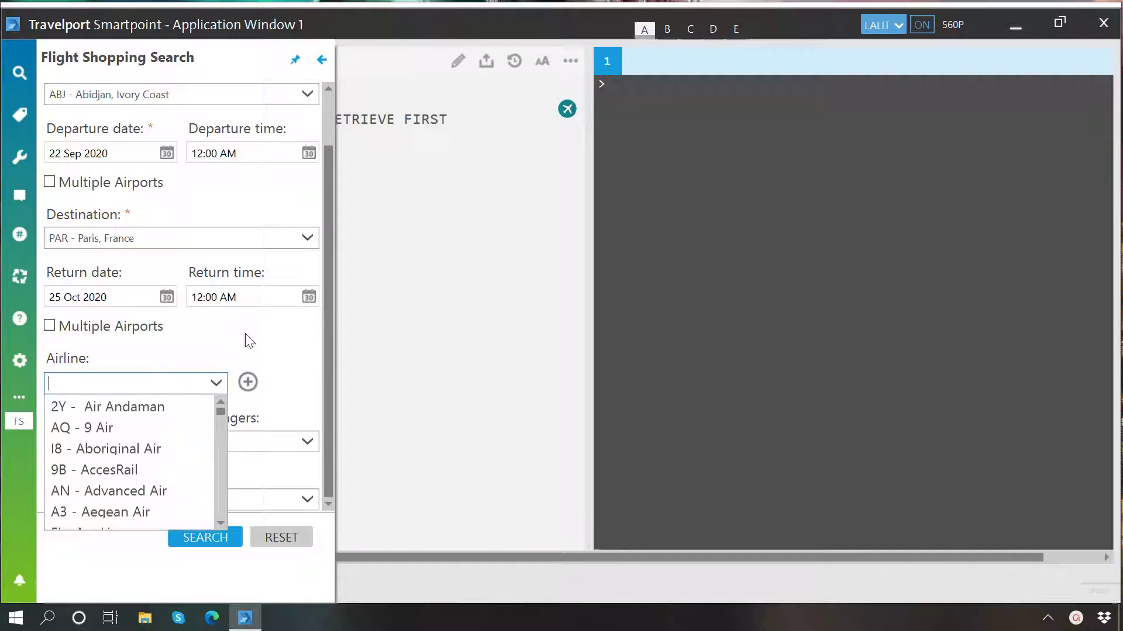
{"action": "key", "text": "Escape"}
Add a second Airline line, leaving it empty too.
{"action": "left_click", "coordinate": [248, 383]}
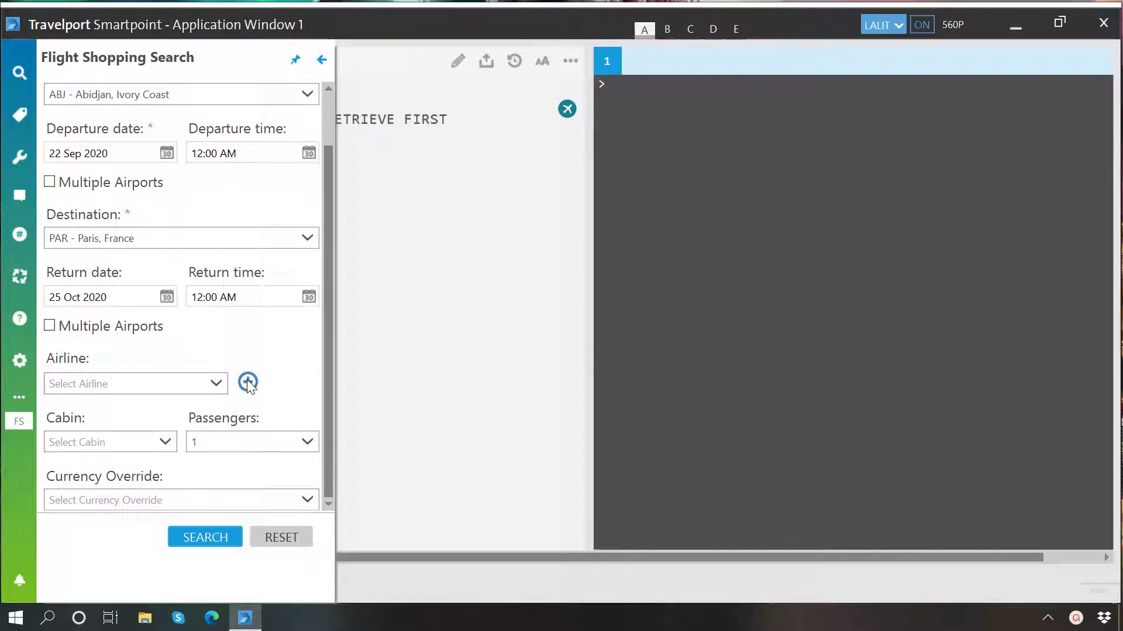
{"action": "scroll", "coordinate": [195, 421], "scroll_direction": "down", "scroll_amount": 1}
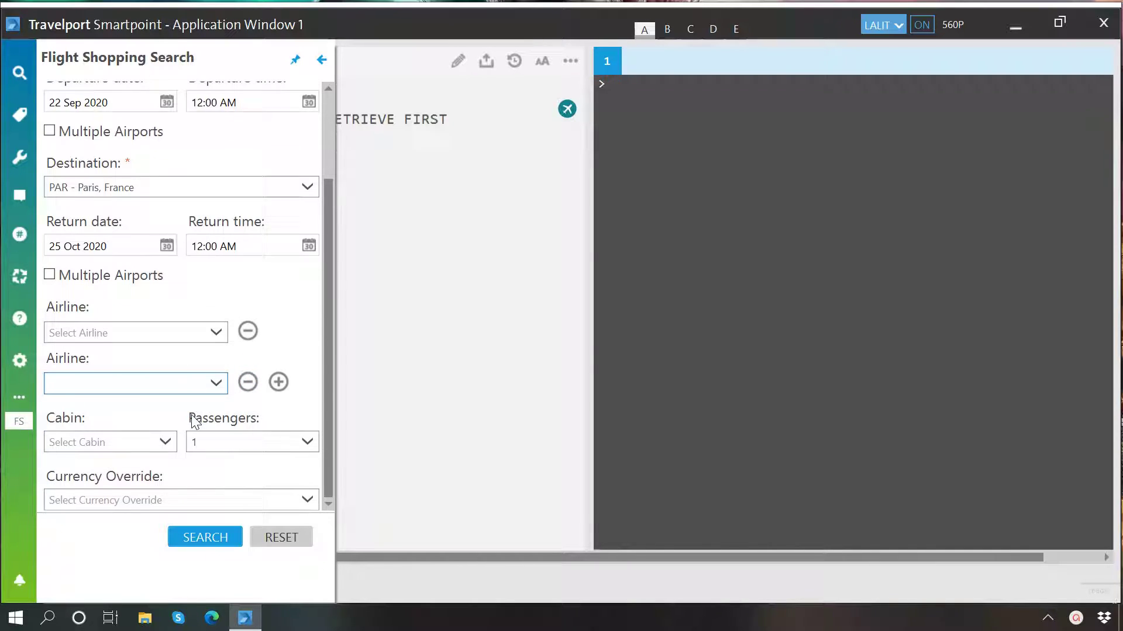
{"action": "type", "text": "af"}
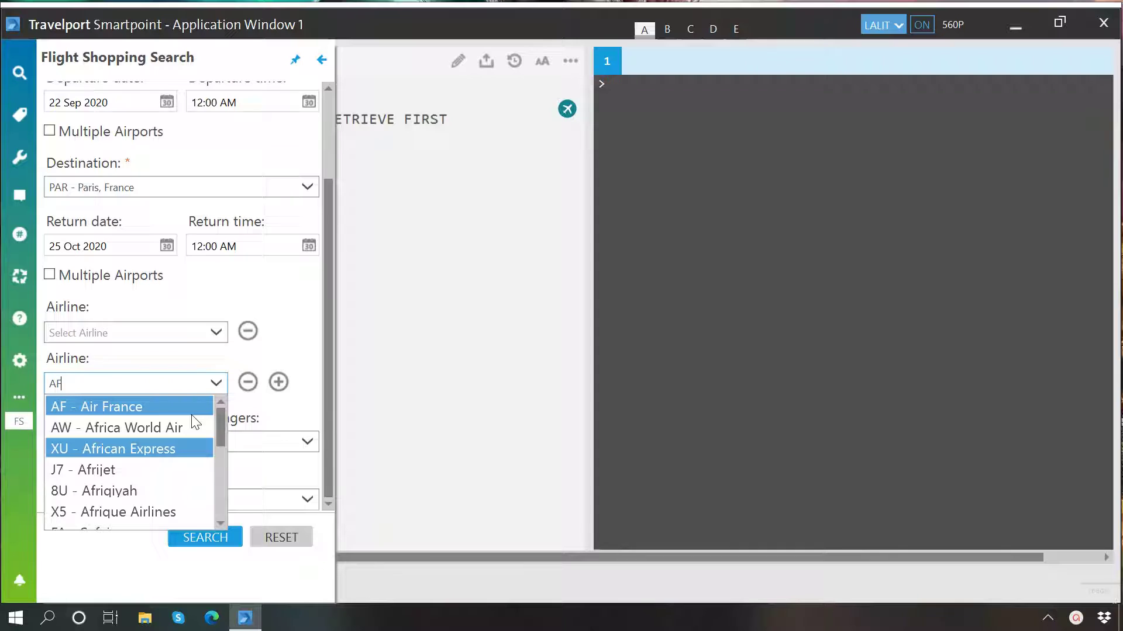
{"action": "key", "text": "BackSpace"}
{"action": "key", "text": "BackSpace"}
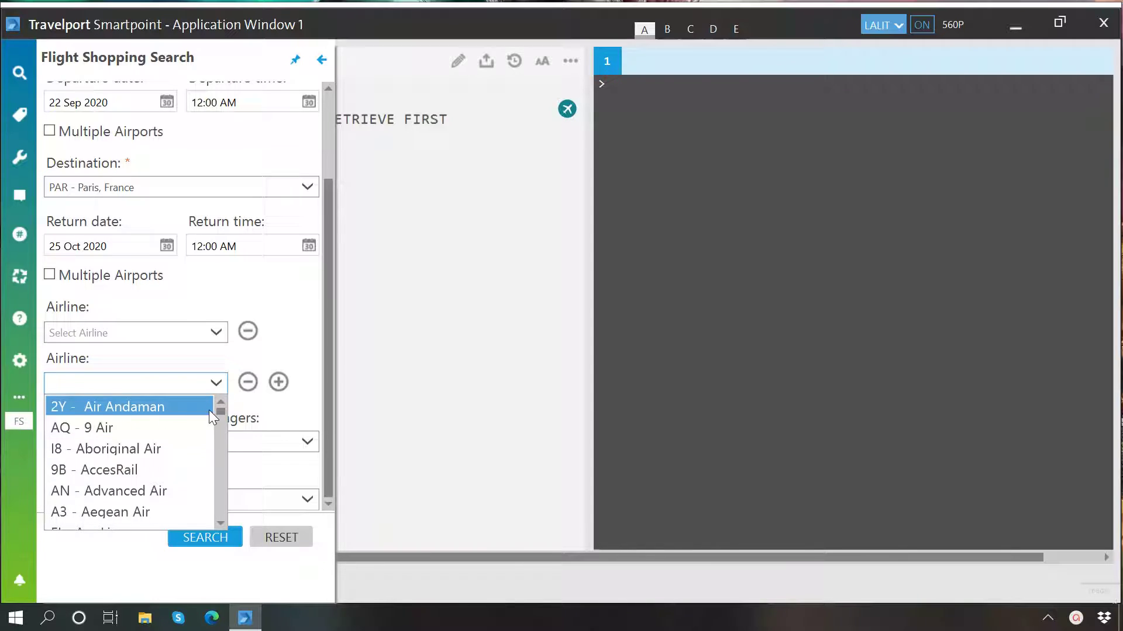
{"action": "left_click", "coordinate": [305, 330]}
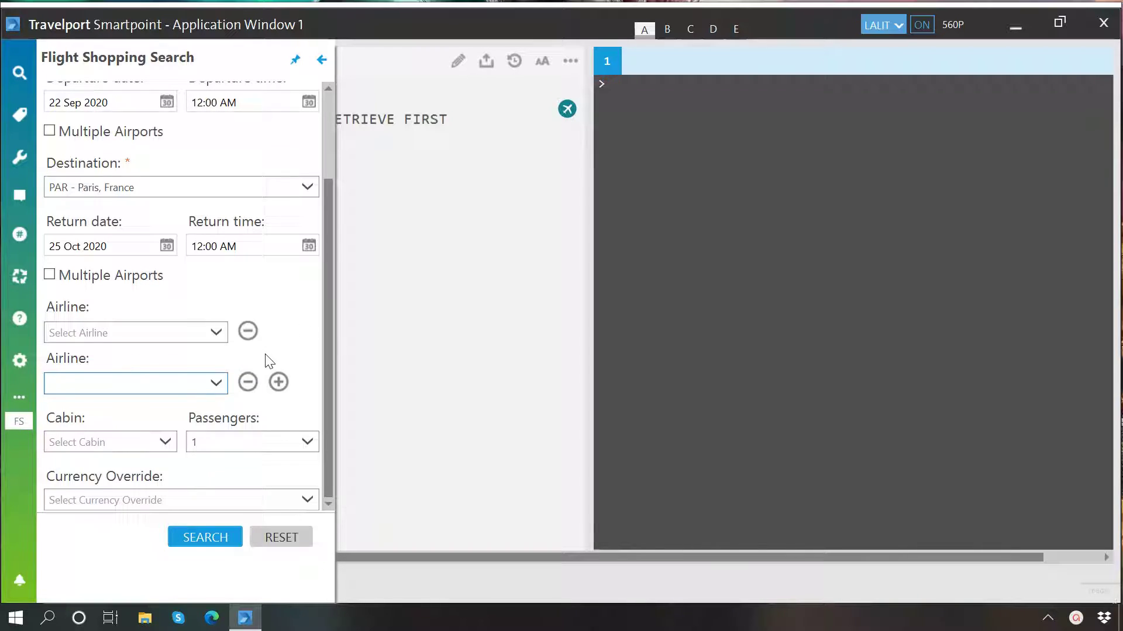
Set the cabin class to No preference.
{"action": "left_click", "coordinate": [165, 441]}
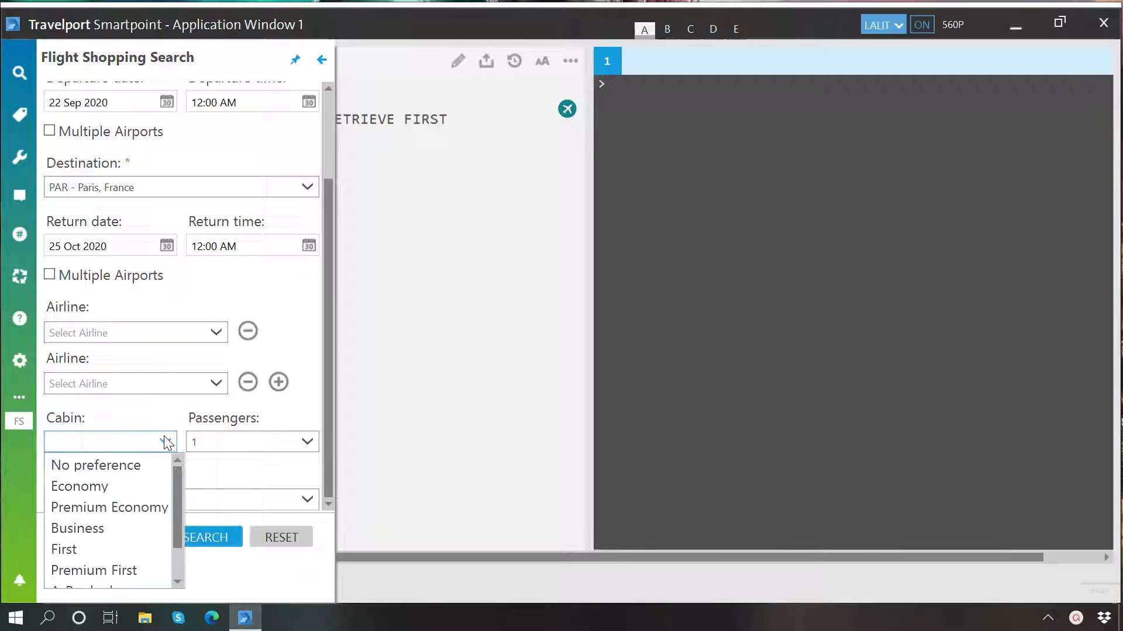
{"action": "scroll", "coordinate": [148, 503], "scroll_direction": "down", "scroll_amount": 2}
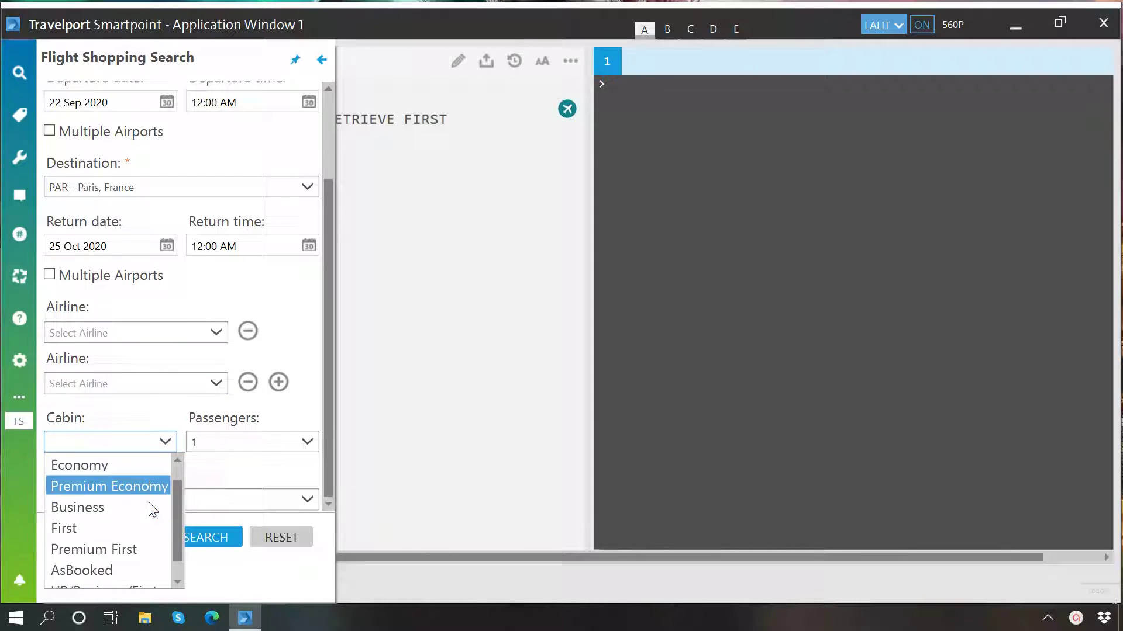
{"action": "scroll", "coordinate": [149, 503], "scroll_direction": "up", "scroll_amount": 2}
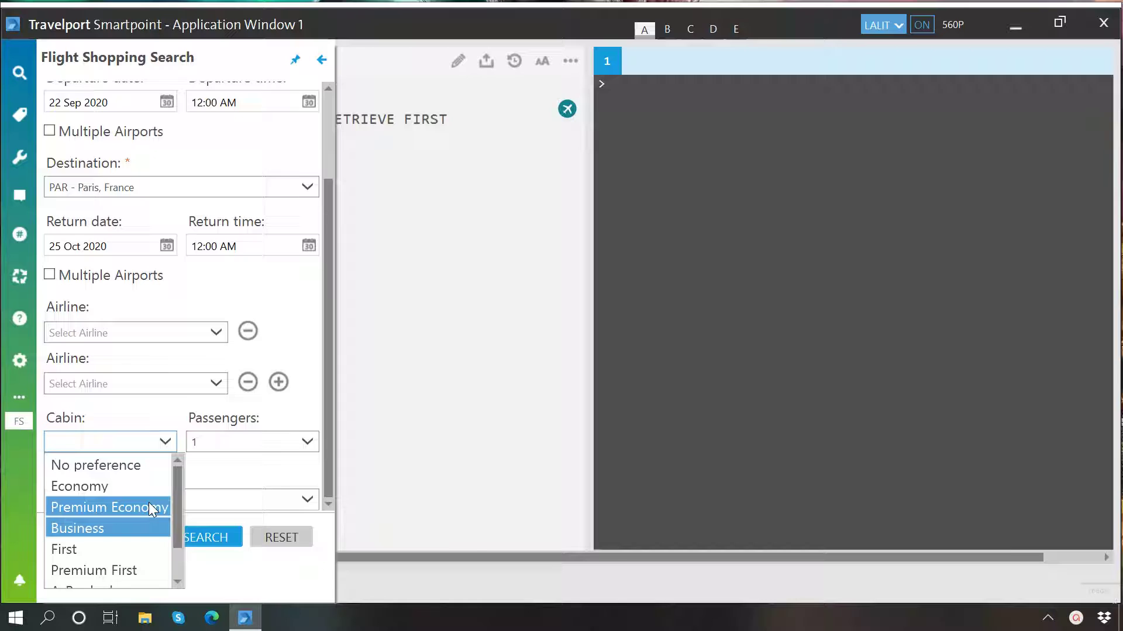
{"action": "left_click", "coordinate": [138, 466]}
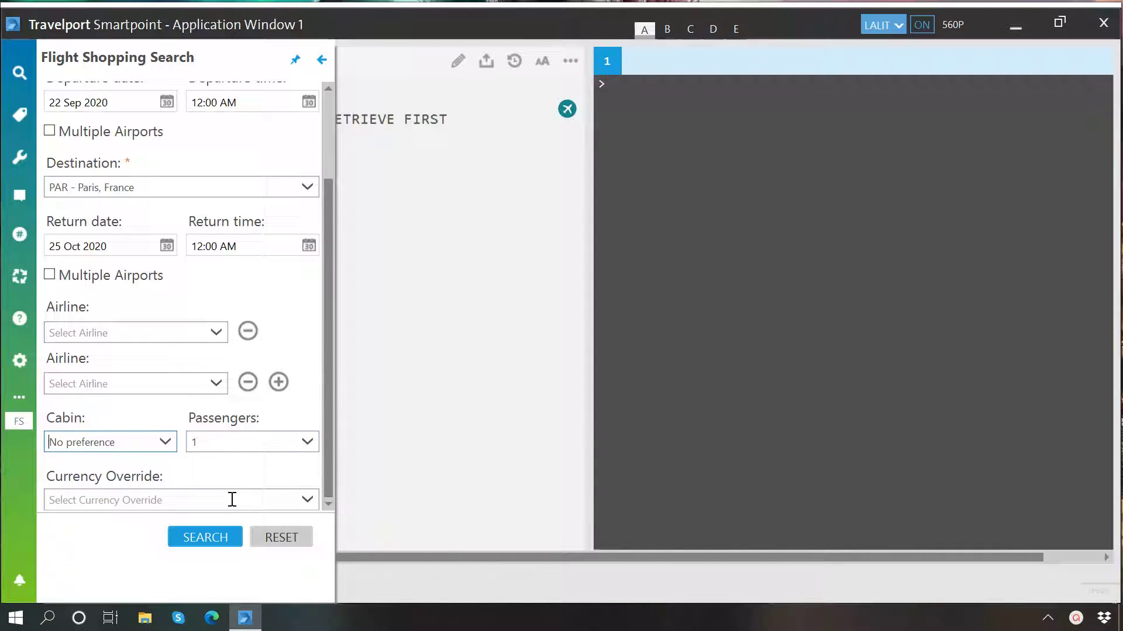
Run the ABJ–PAR 22SEP/25OCT search and scroll through its 30 pricing options.
{"action": "left_click", "coordinate": [222, 535]}
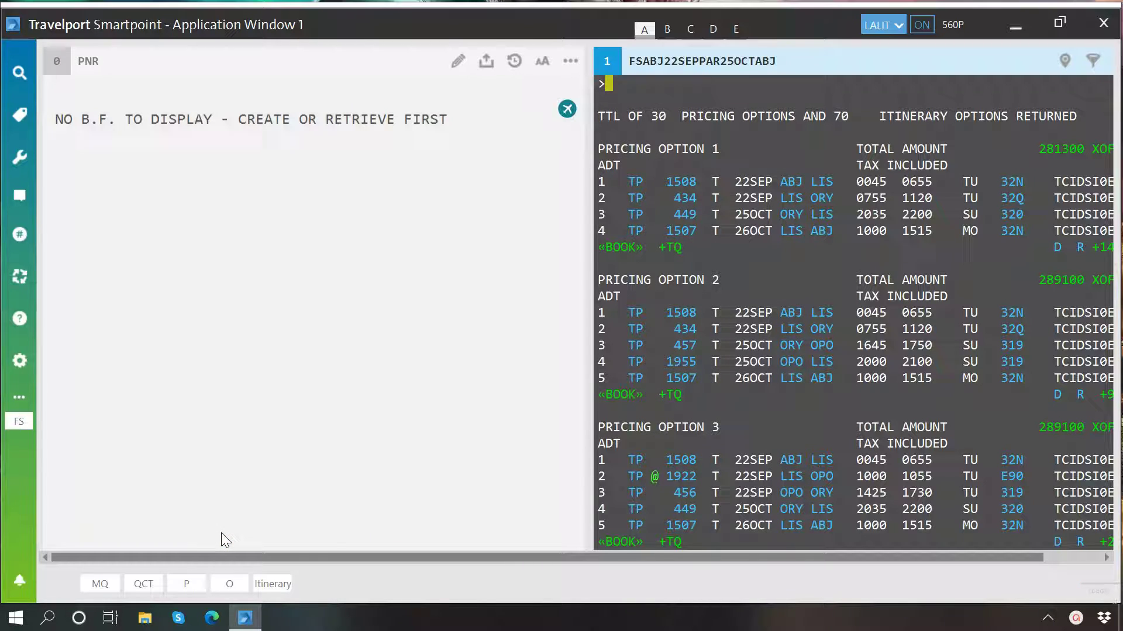
{"action": "left_click_drag", "start_coordinate": [541, 552], "coordinate": [725, 553]}
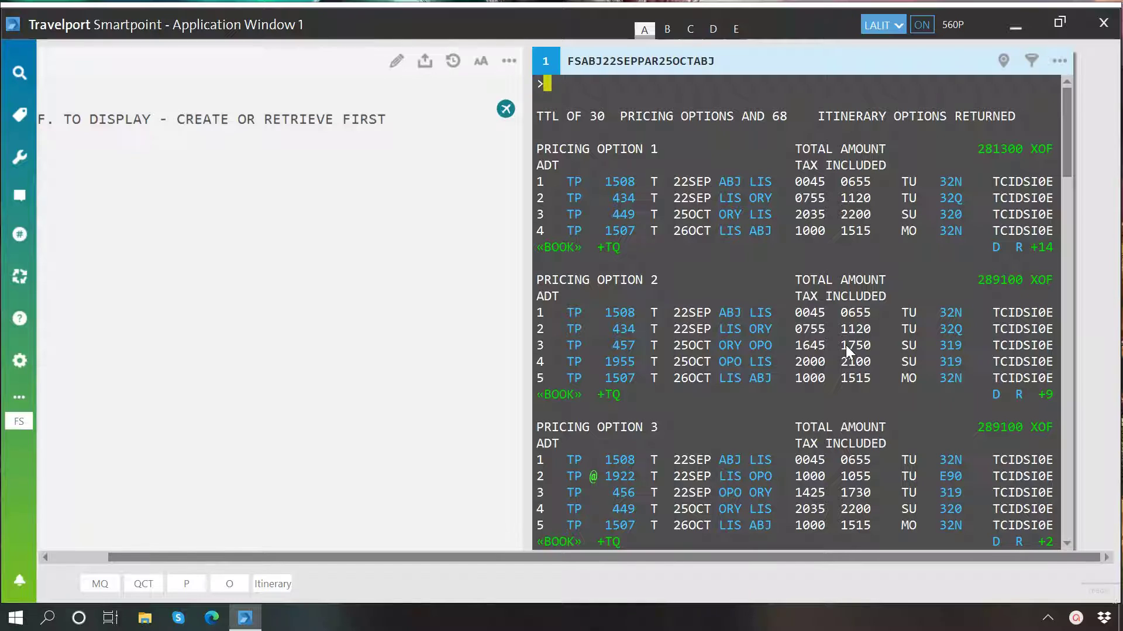
{"action": "scroll", "coordinate": [846, 345], "scroll_direction": "down", "scroll_amount": 6}
{"action": "scroll", "coordinate": [846, 345], "scroll_direction": "down", "scroll_amount": 6}
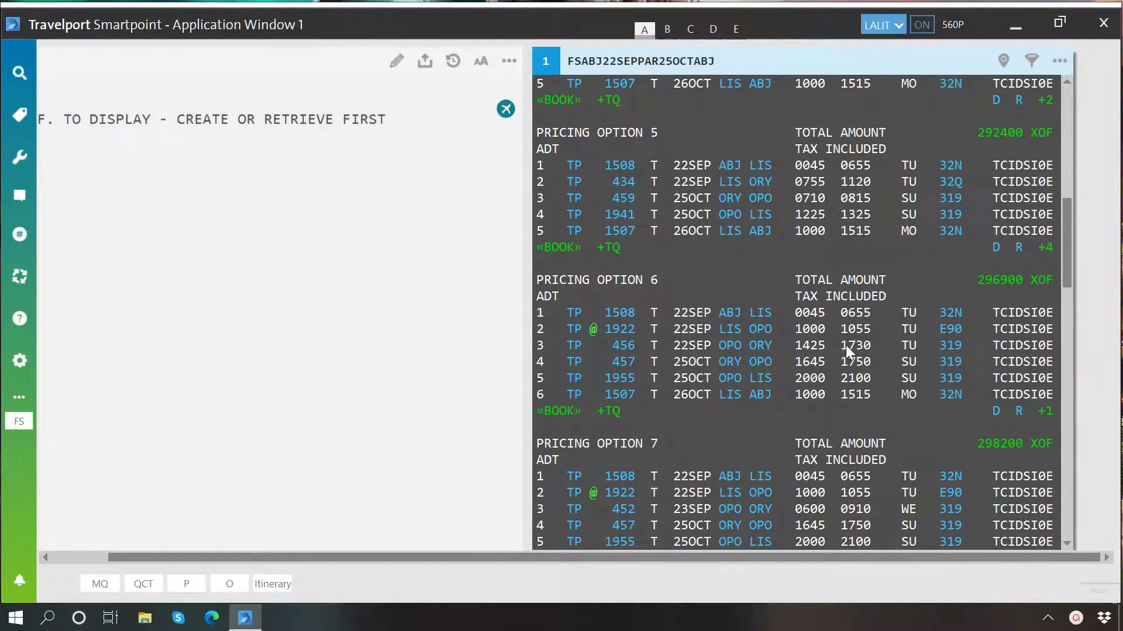
{"action": "scroll", "coordinate": [846, 345], "scroll_direction": "down", "scroll_amount": 7}
{"action": "scroll", "coordinate": [845, 345], "scroll_direction": "down", "scroll_amount": 8}
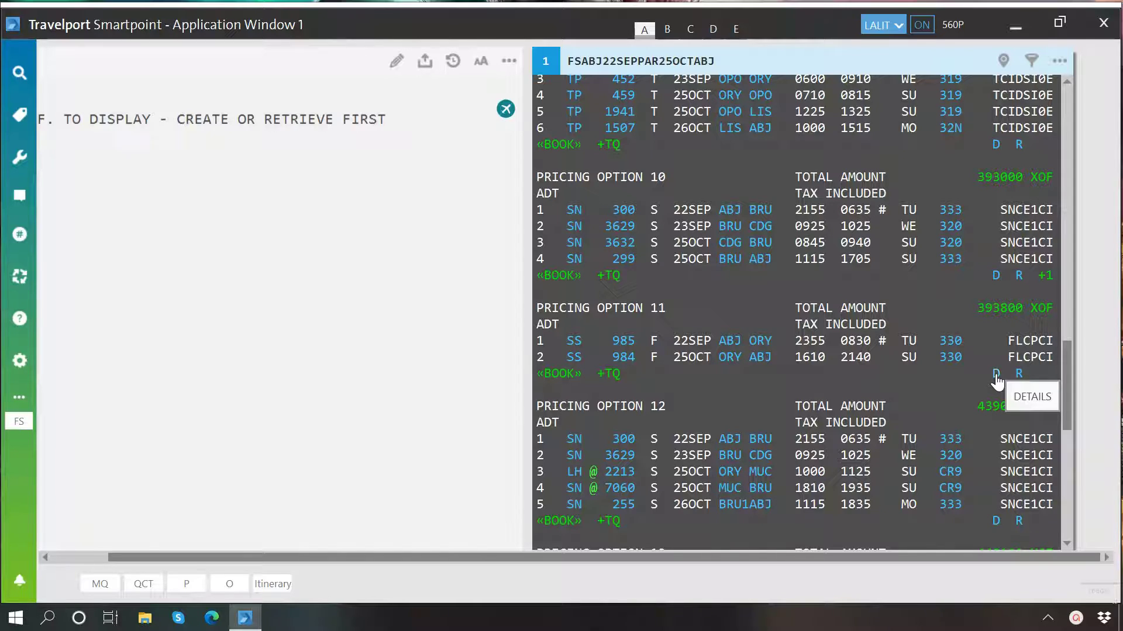
Open option 11's details and highlight its journey times and 21JUN20 last ticketing date.
{"action": "left_click", "coordinate": [996, 375]}
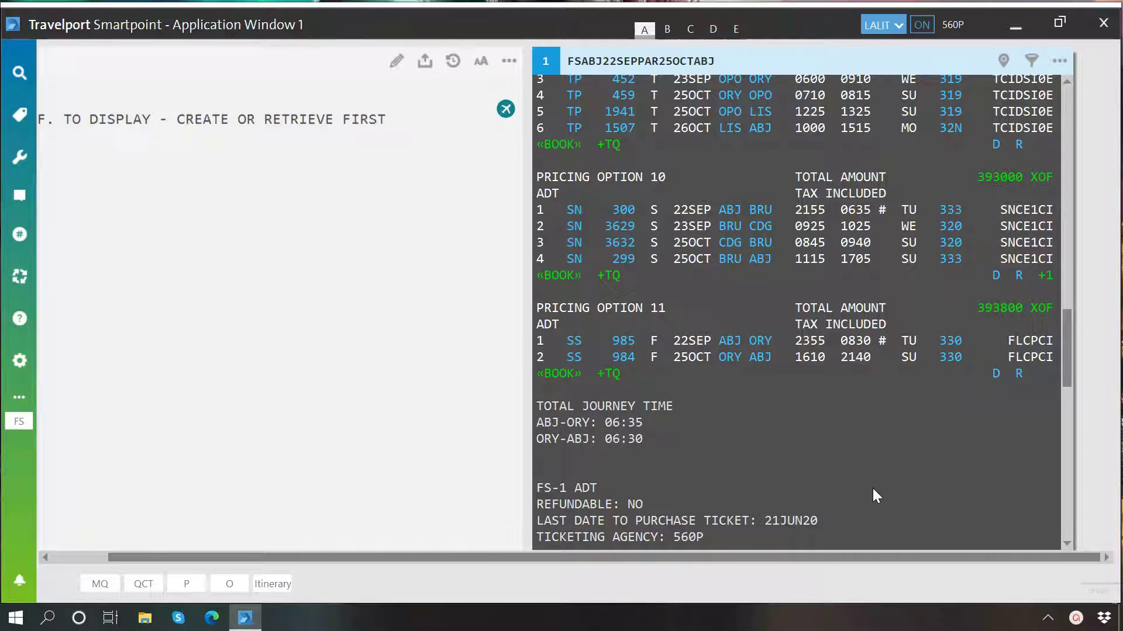
{"action": "scroll", "coordinate": [835, 461], "scroll_direction": "down", "scroll_amount": 5}
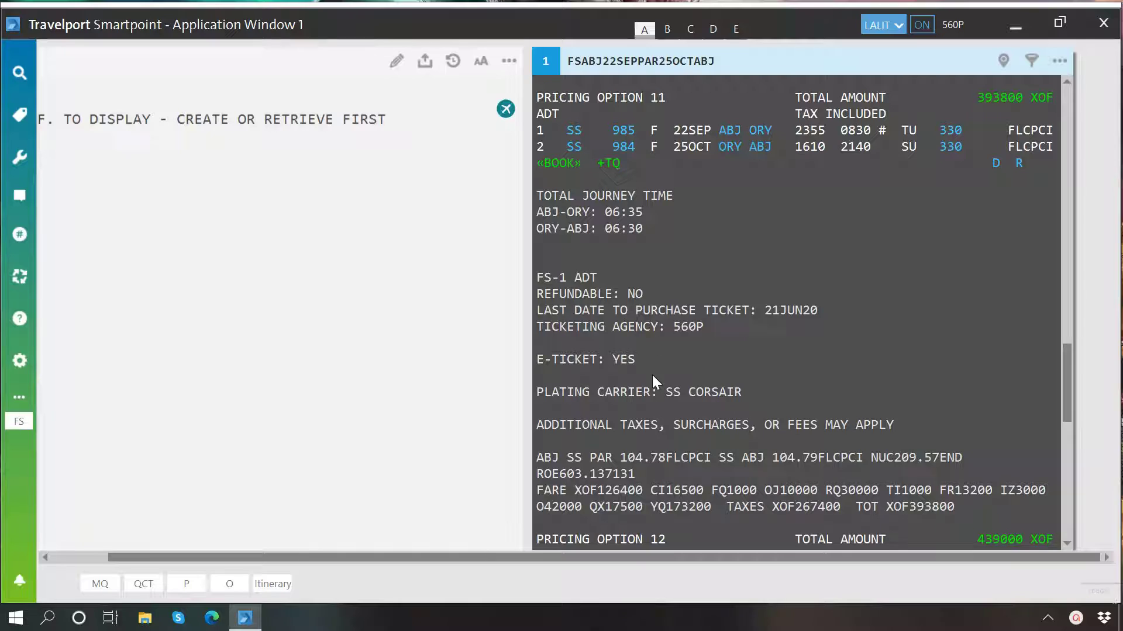
{"action": "left_click_drag", "start_coordinate": [659, 248], "coordinate": [532, 188]}
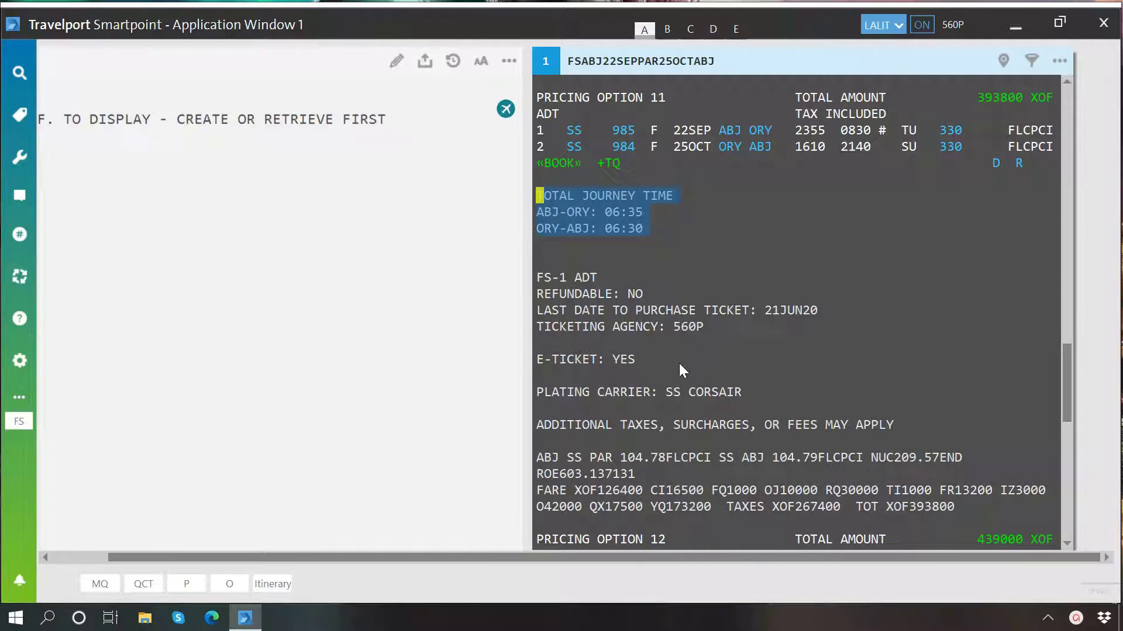
{"action": "left_click_drag", "start_coordinate": [842, 311], "coordinate": [529, 310]}
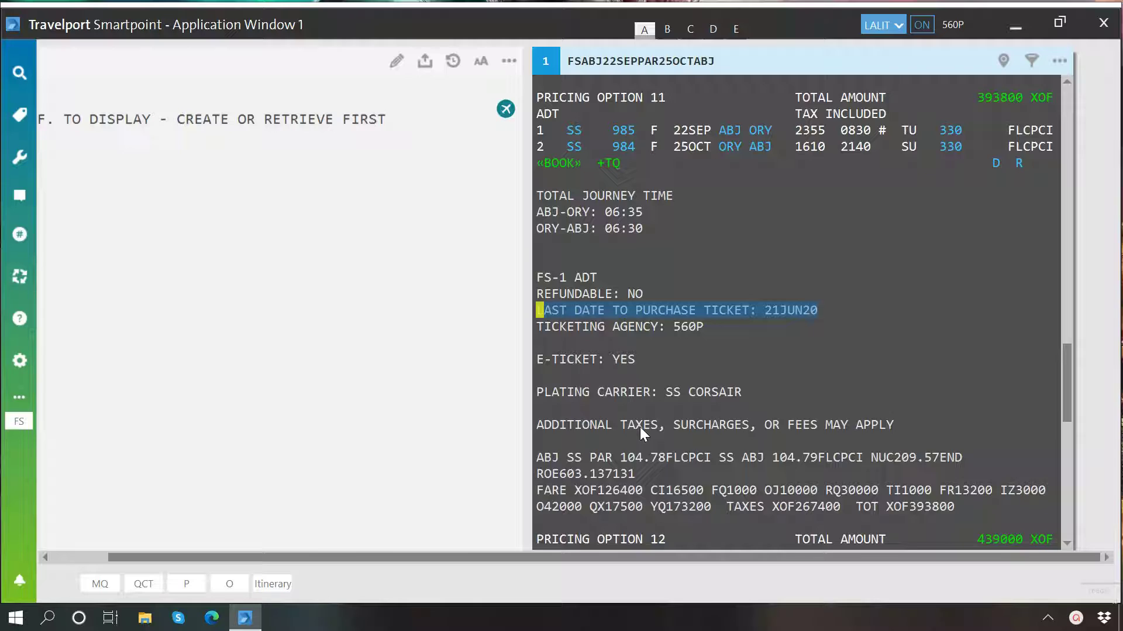
Highlight option 11's fare construction, tax lines and the REFUNDABLE: NO line.
{"action": "scroll", "coordinate": [640, 427], "scroll_direction": "down", "scroll_amount": 1}
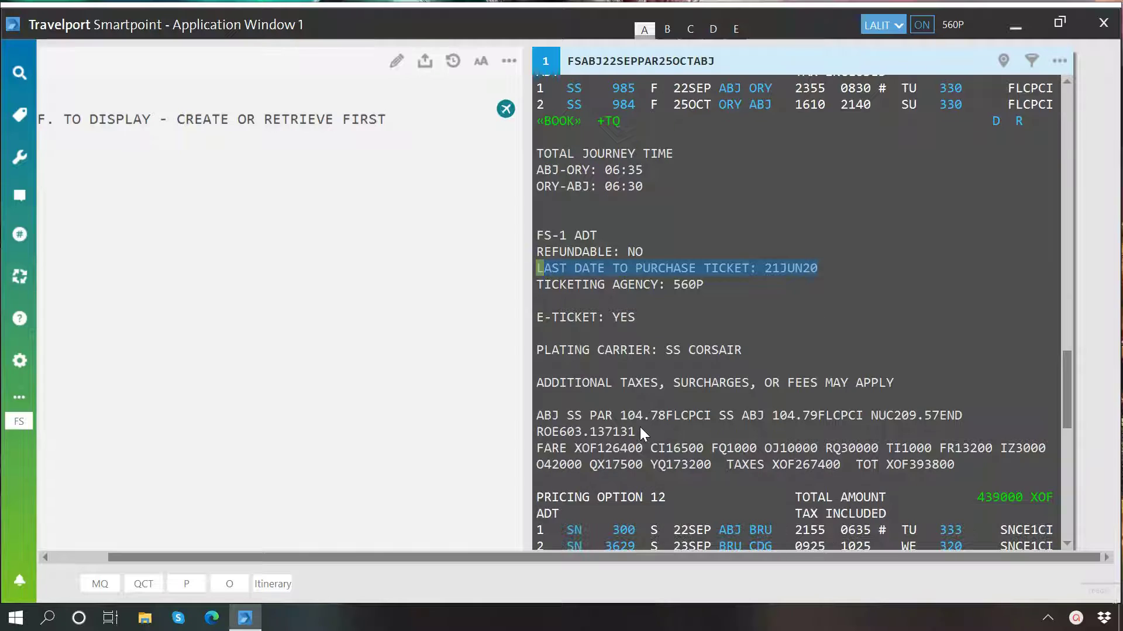
{"action": "left_click", "coordinate": [537, 415]}
{"action": "left_click_drag", "start_coordinate": [537, 415], "coordinate": [1016, 473]}
{"action": "key", "text": "ctrl+c"}
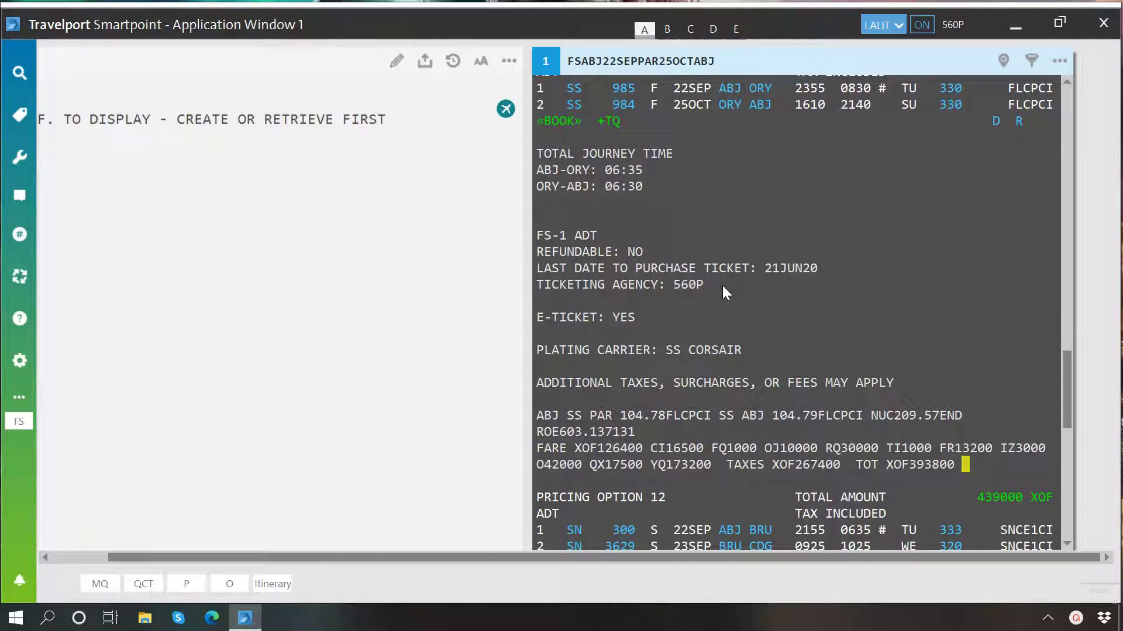
{"action": "left_click_drag", "start_coordinate": [644, 252], "coordinate": [521, 250]}
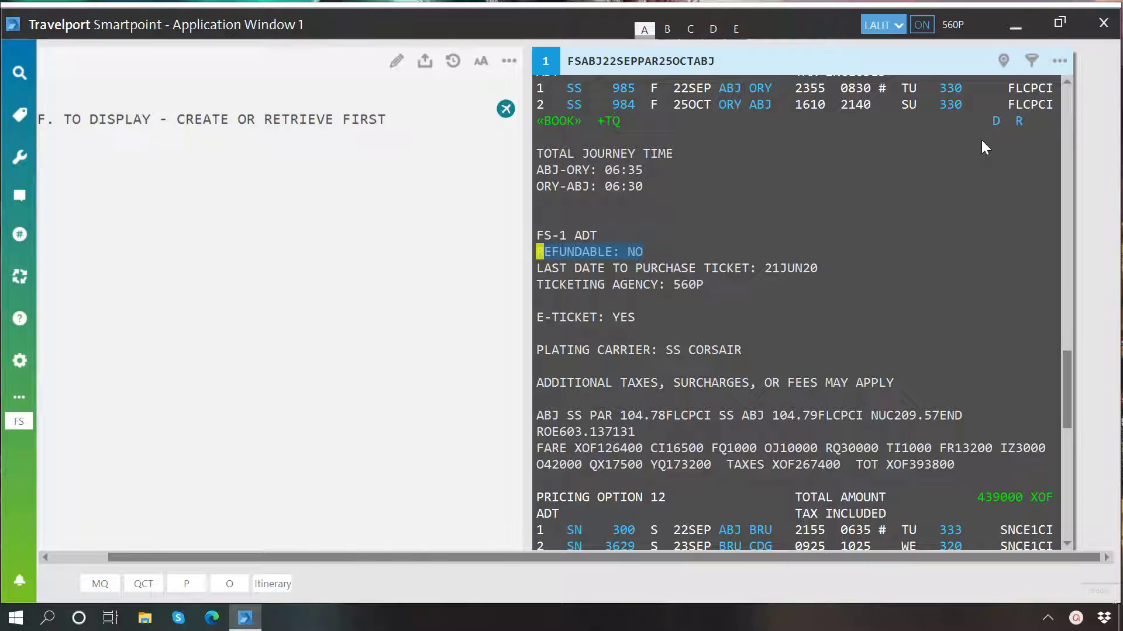
Open option 11's fare components and read the ORY-ABJ Corsair FLCPCI fare rules.
{"action": "left_click", "coordinate": [1016, 130]}
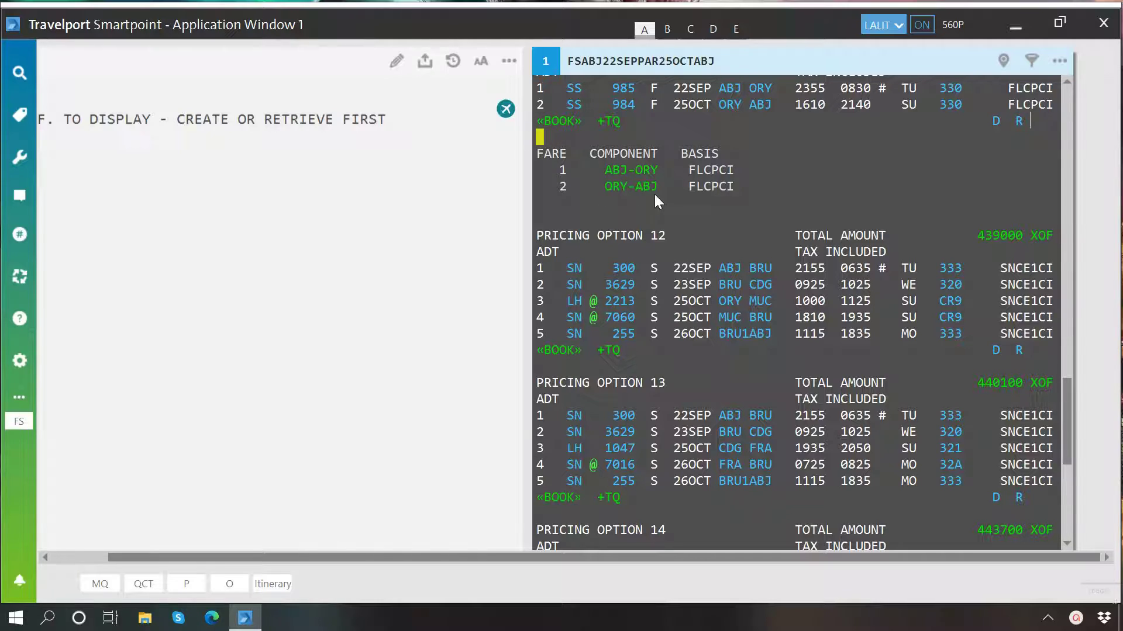
{"action": "left_click", "coordinate": [623, 189]}
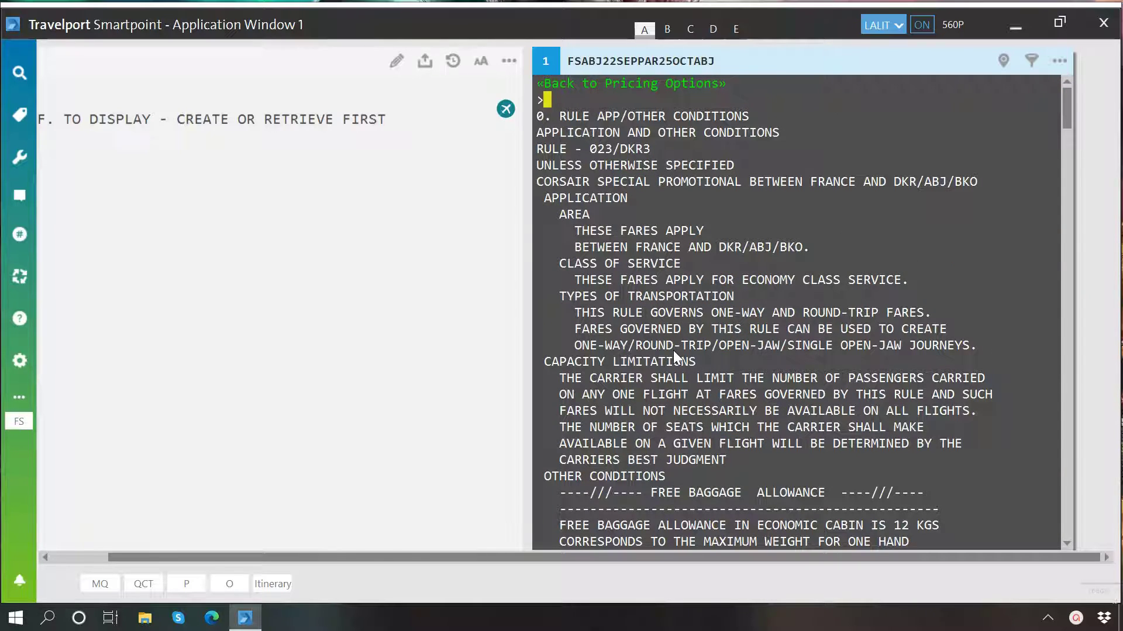
{"action": "scroll", "coordinate": [673, 354], "scroll_direction": "down", "scroll_amount": 15}
{"action": "scroll", "coordinate": [674, 351], "scroll_direction": "down", "scroll_amount": 20}
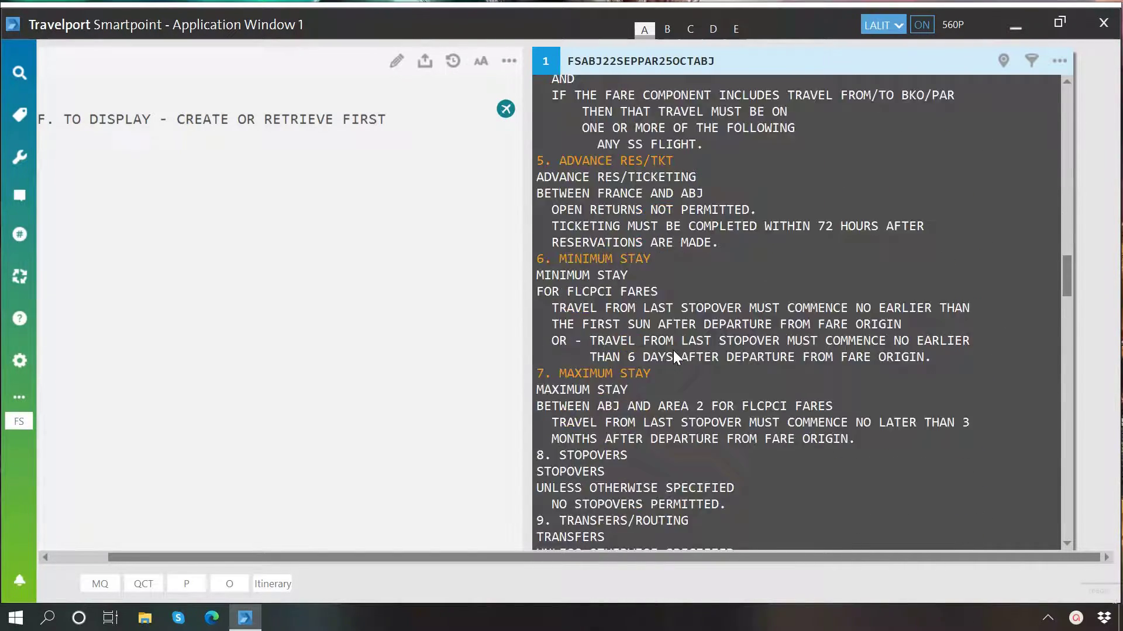
{"action": "scroll", "coordinate": [673, 355], "scroll_direction": "down", "scroll_amount": 2}
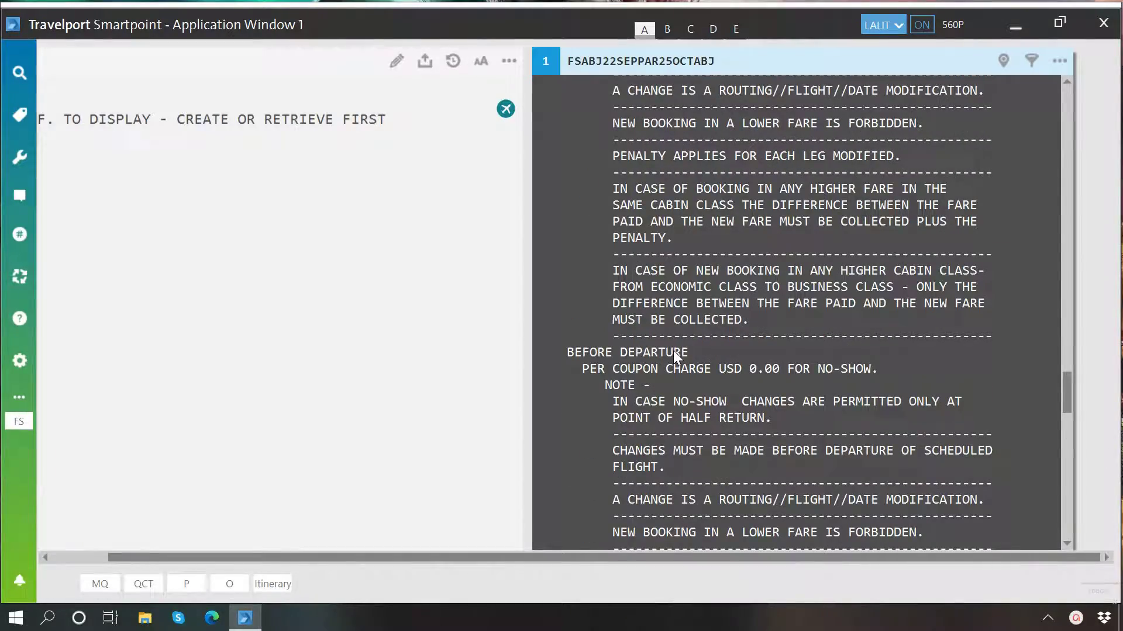
{"action": "scroll", "coordinate": [674, 355], "scroll_direction": "up", "scroll_amount": 8}
{"action": "scroll", "coordinate": [673, 354], "scroll_direction": "up", "scroll_amount": 20}
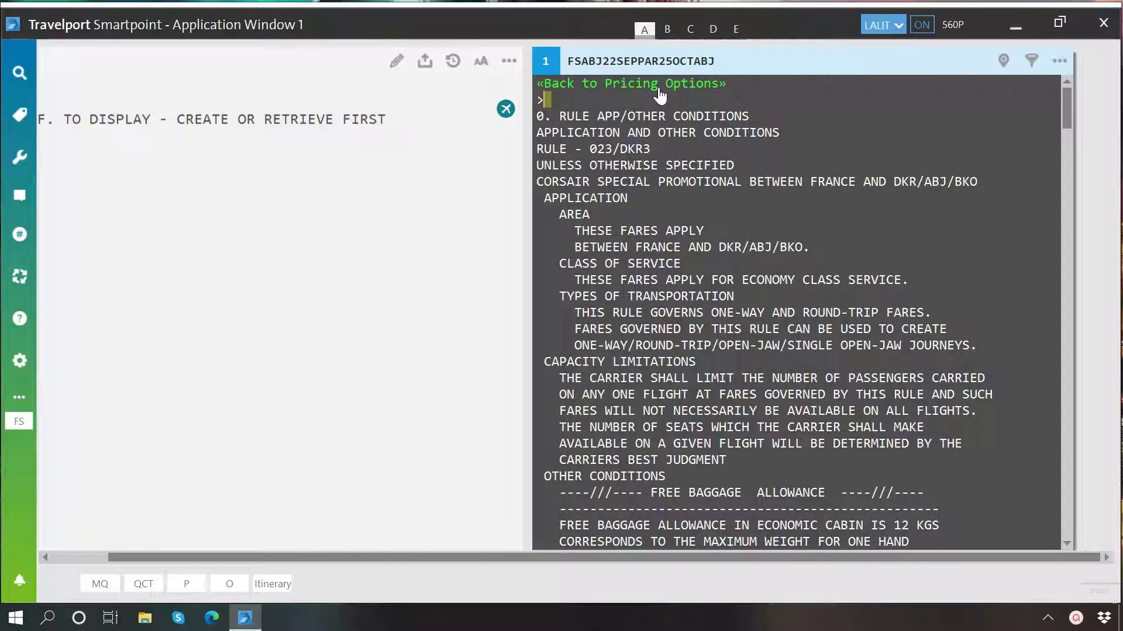
Return to the pricing options and show them on the route map, leaving filters unchanged.
{"action": "left_click", "coordinate": [660, 92]}
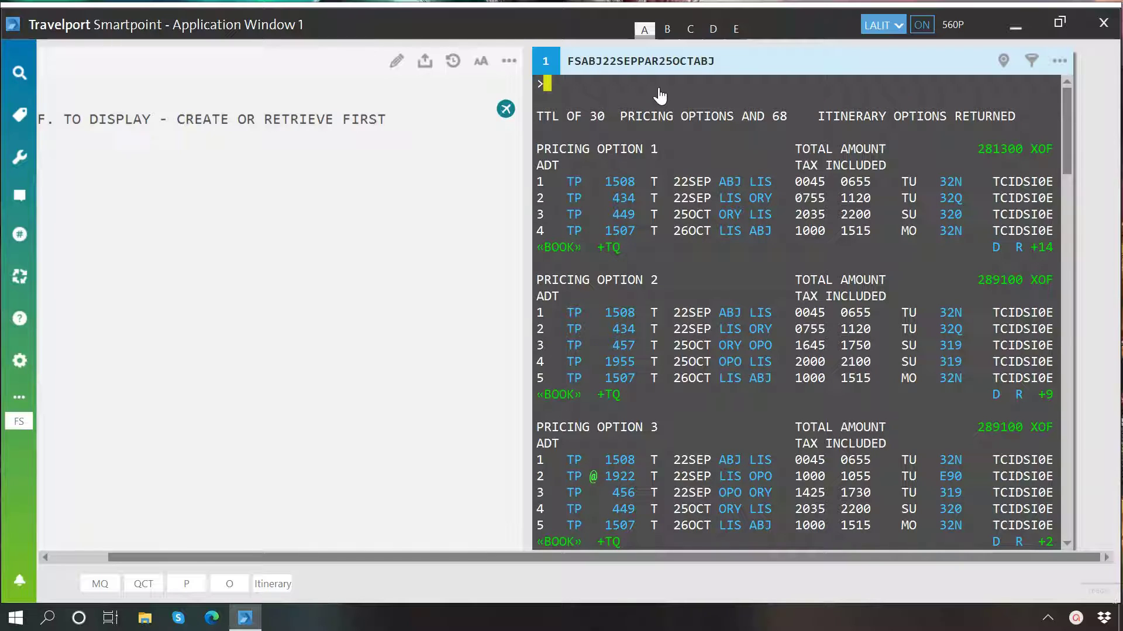
{"action": "left_click", "coordinate": [1028, 62]}
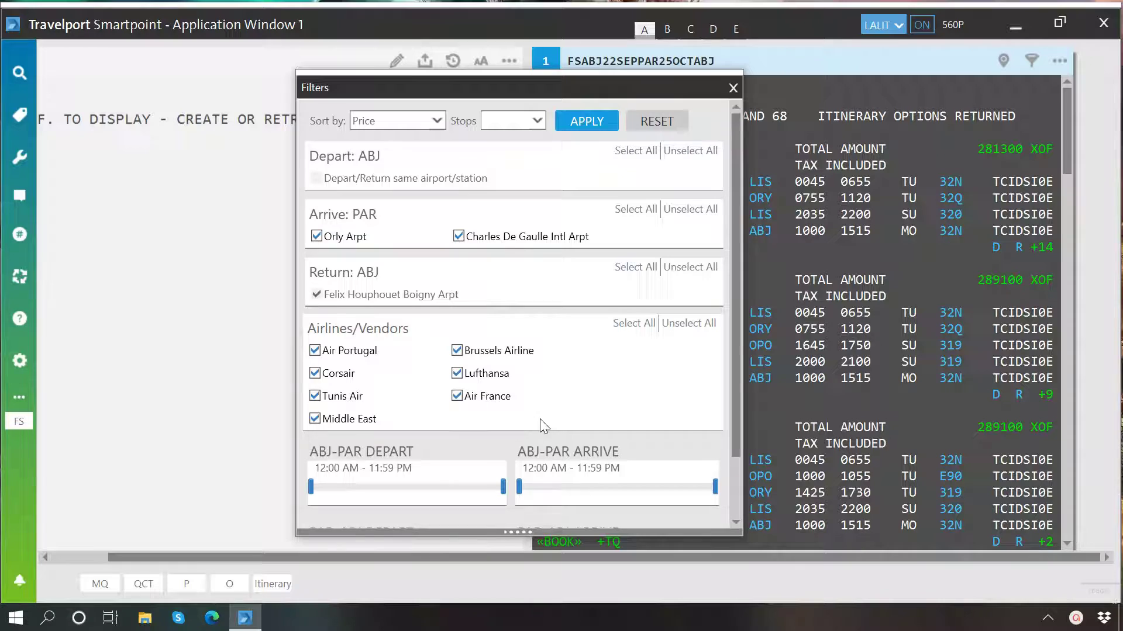
{"action": "left_click", "coordinate": [732, 88]}
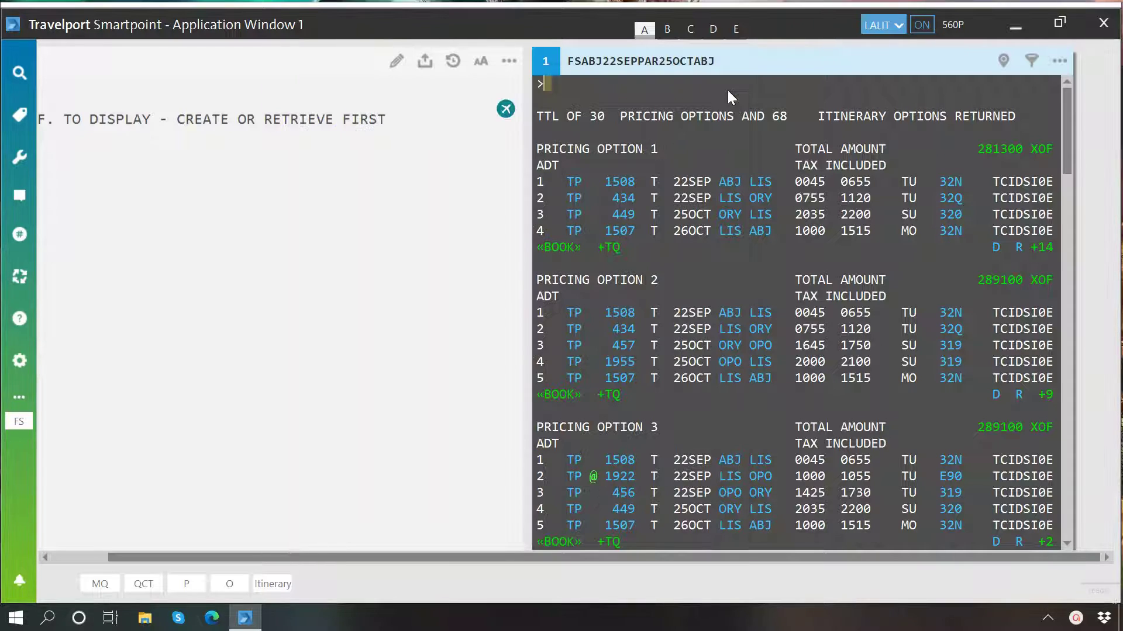
{"action": "left_click", "coordinate": [1007, 62]}
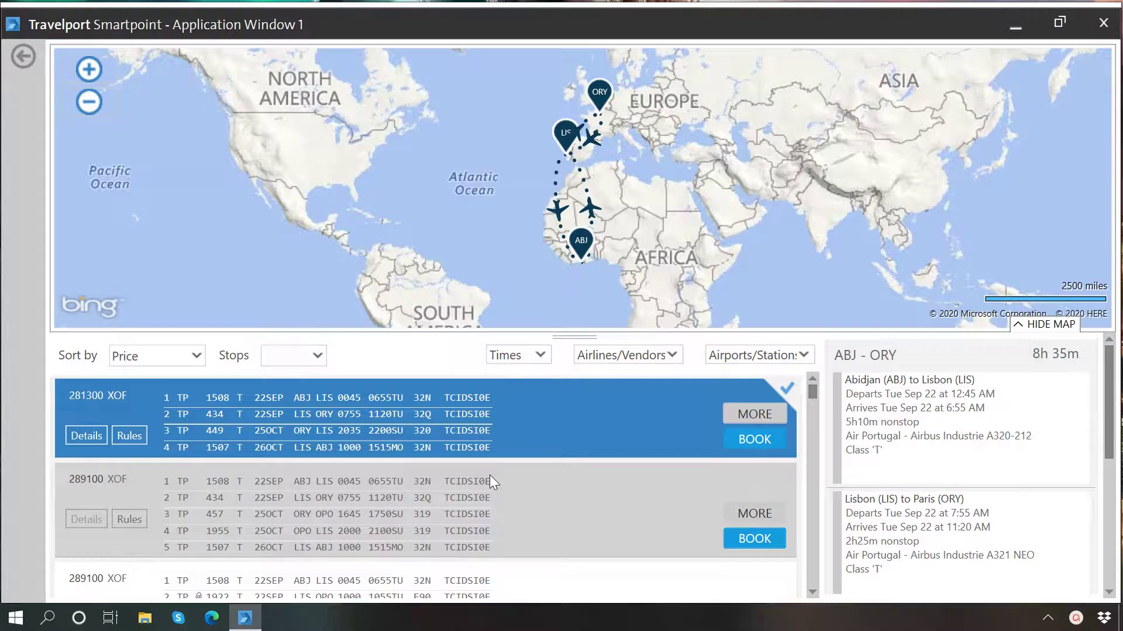
Show the 289100 XOF, then the 290400 XOF TAP itinerary via Lisbon and Porto on the map.
{"action": "left_click", "coordinate": [490, 476]}
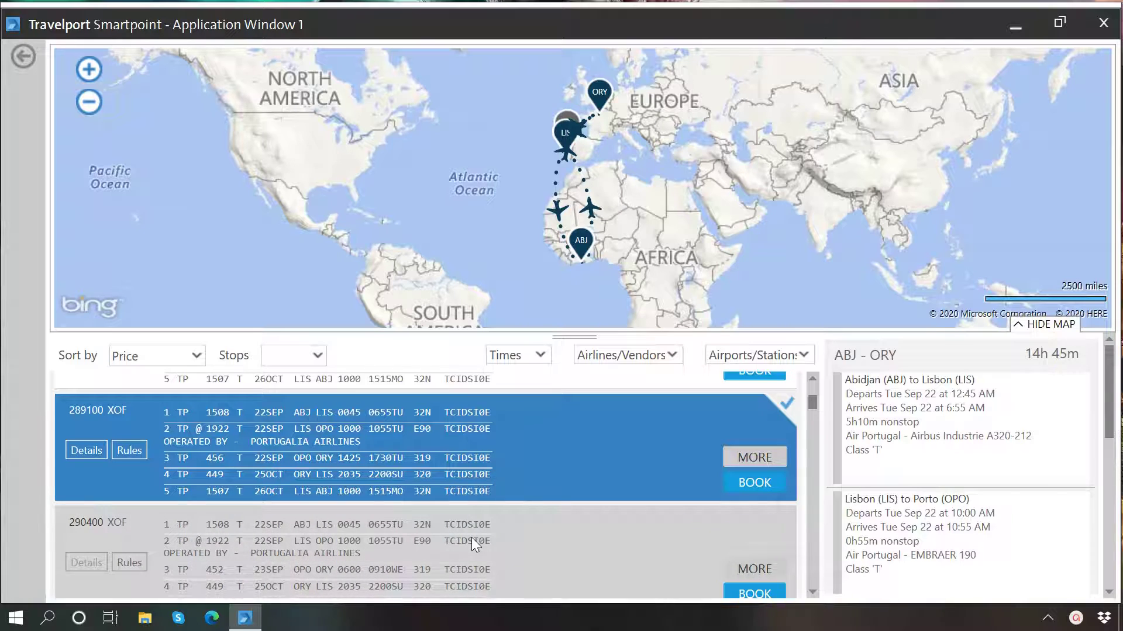
{"action": "left_click", "coordinate": [471, 537]}
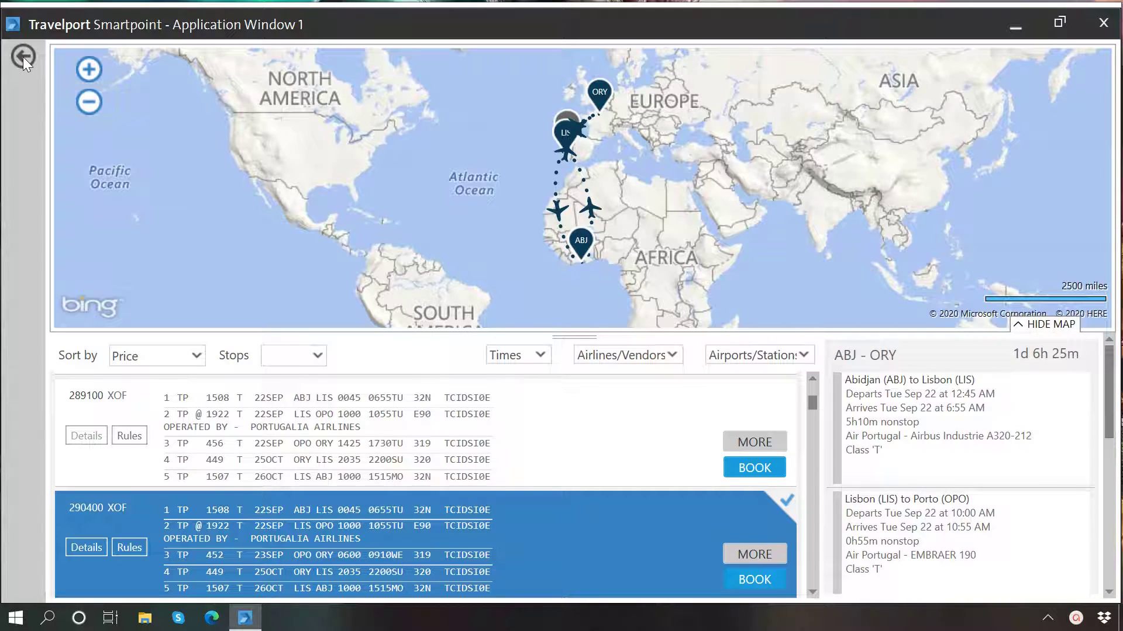
{"action": "left_click", "coordinate": [23, 57]}
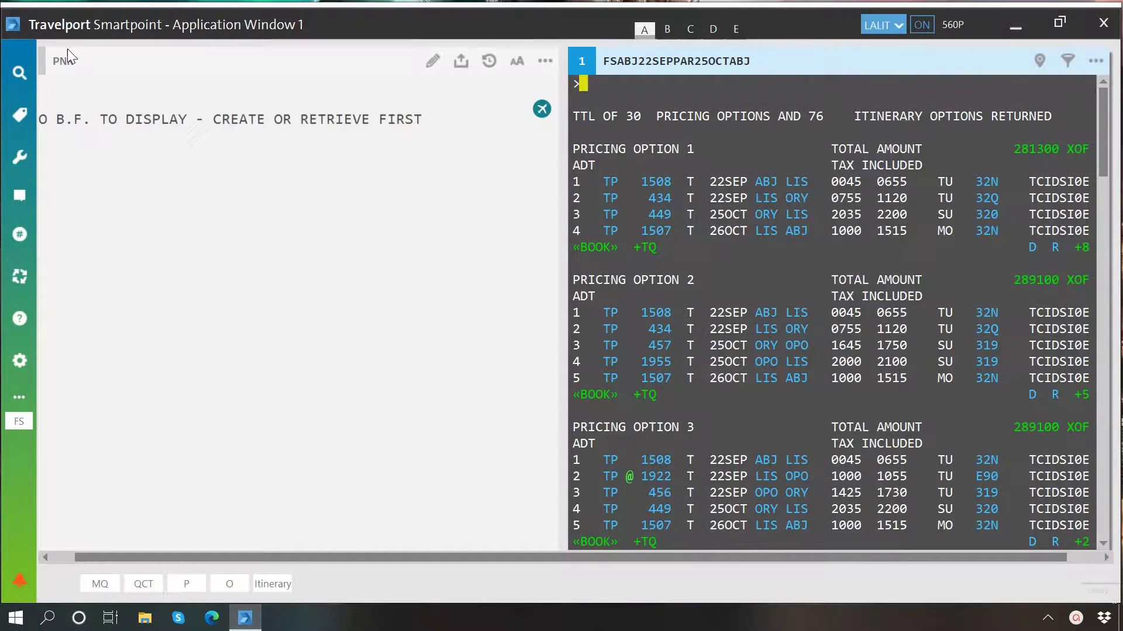
{"action": "left_click", "coordinate": [1056, 148]}
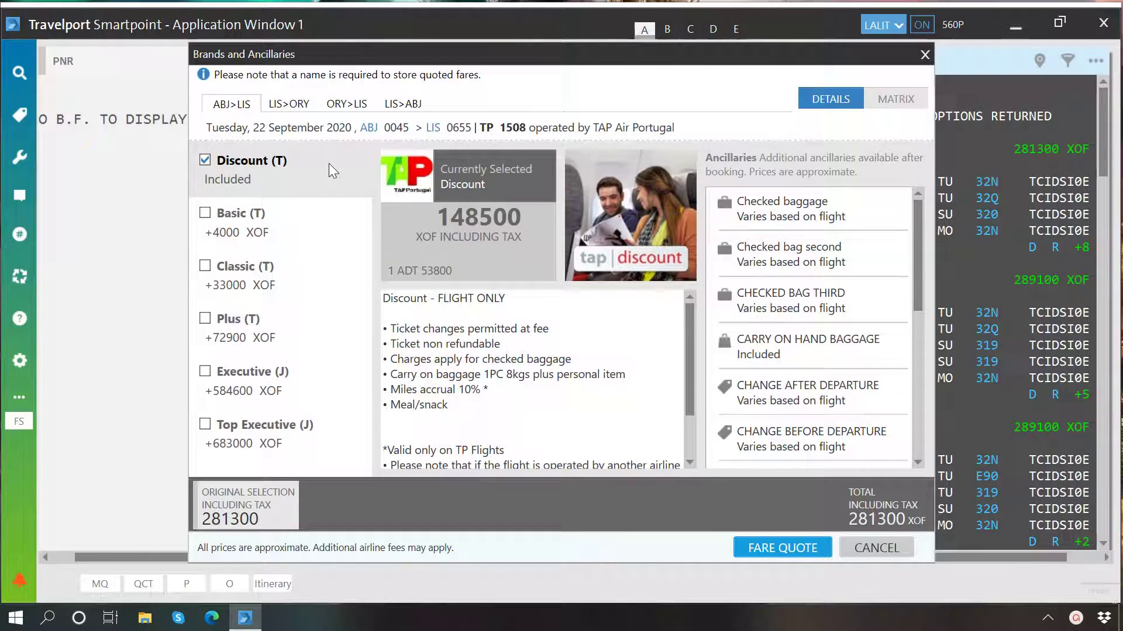
{"action": "left_click", "coordinate": [280, 214]}
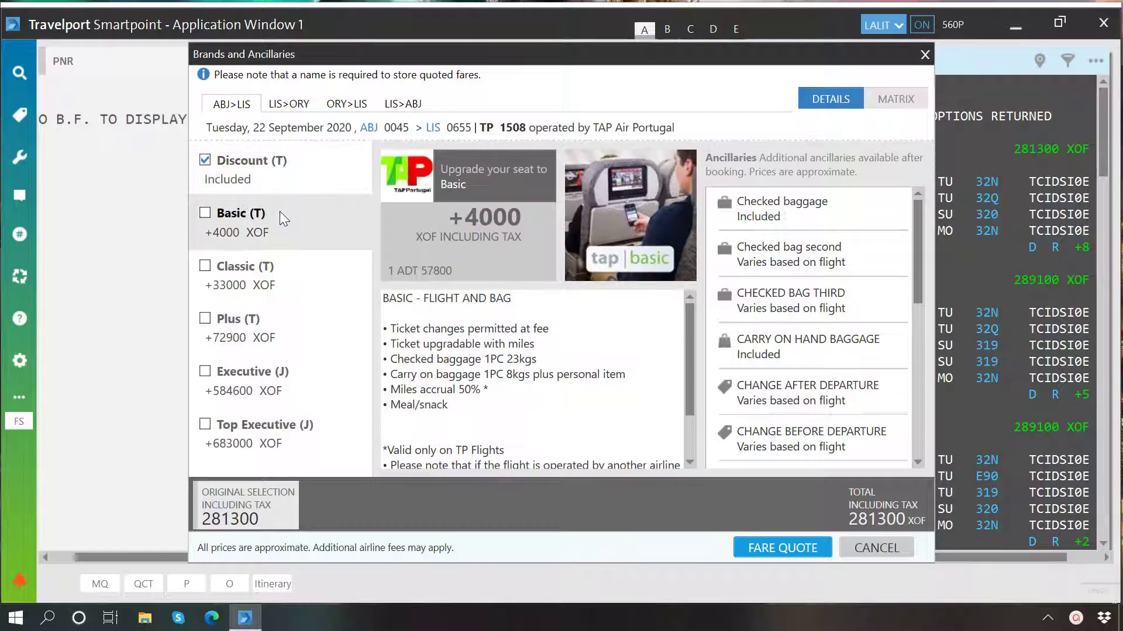
{"action": "left_click", "coordinate": [271, 271]}
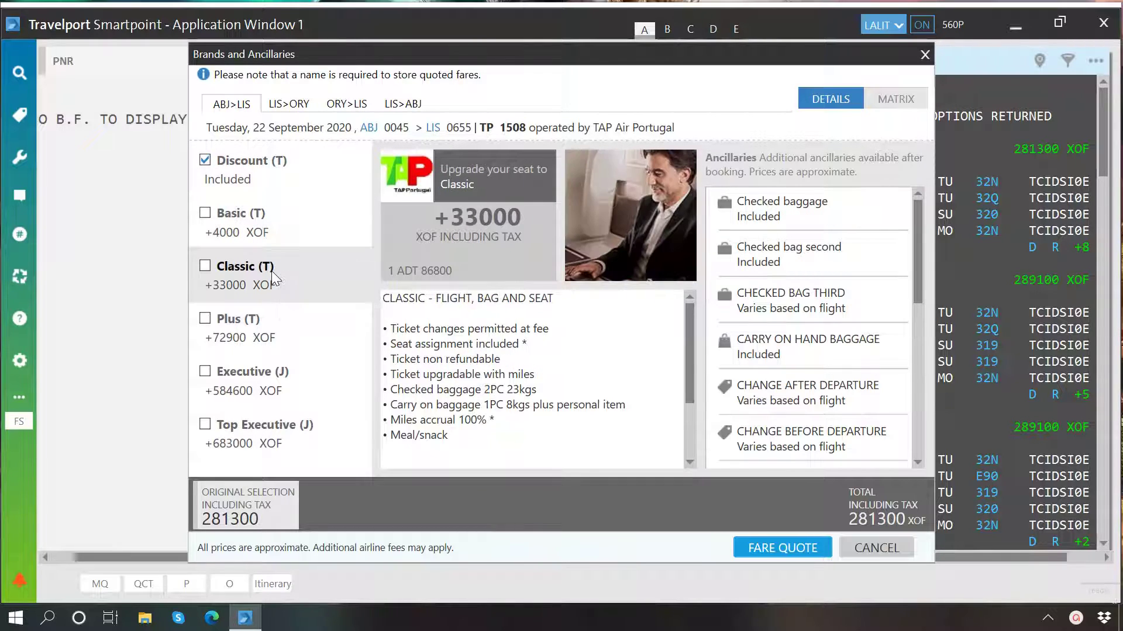
{"action": "left_click", "coordinate": [268, 328]}
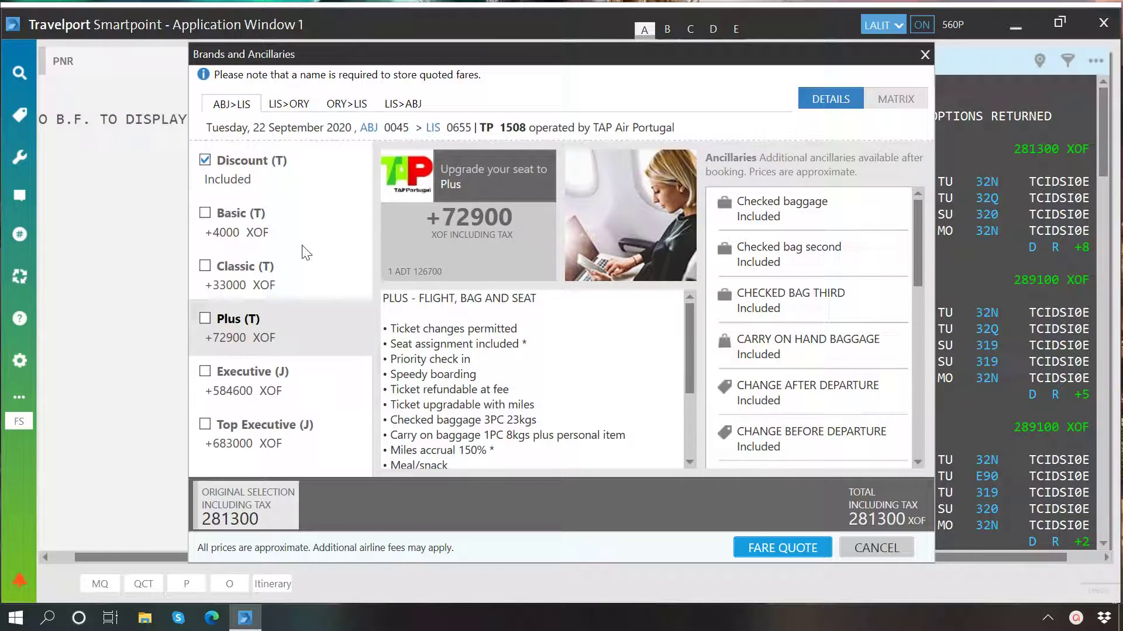
{"action": "left_click", "coordinate": [288, 106]}
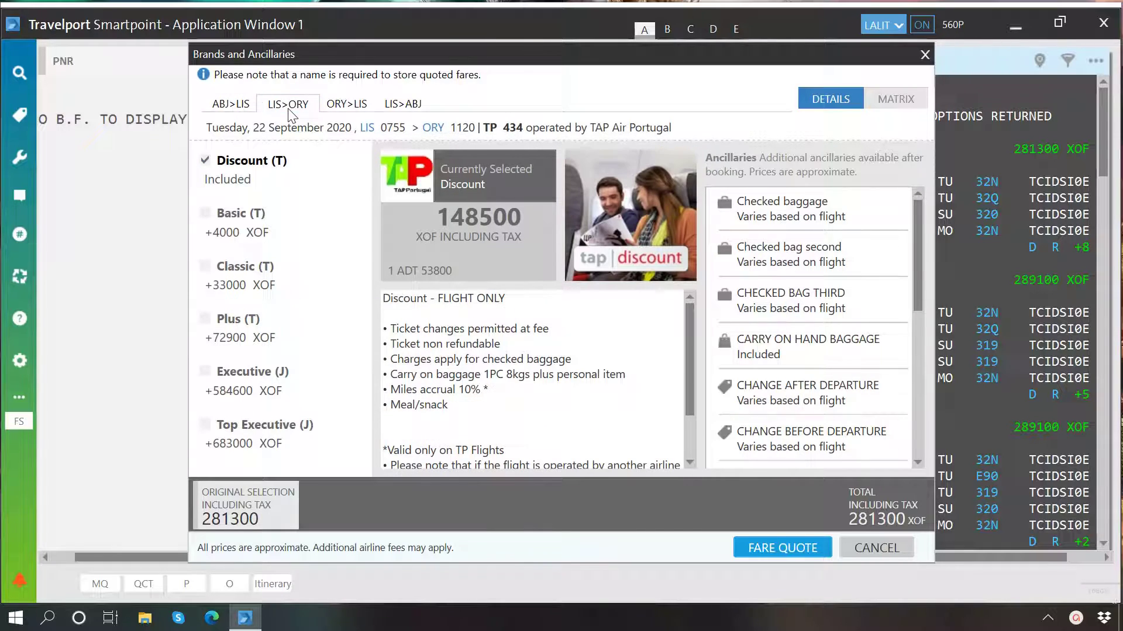
{"action": "left_click", "coordinate": [337, 107]}
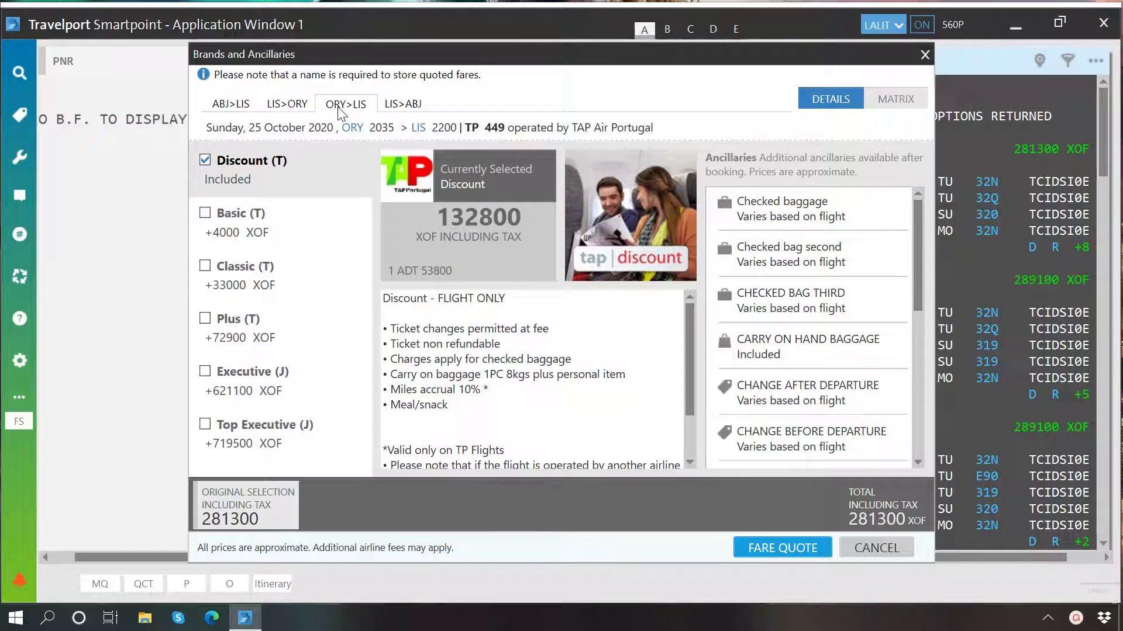
{"action": "left_click", "coordinate": [397, 105]}
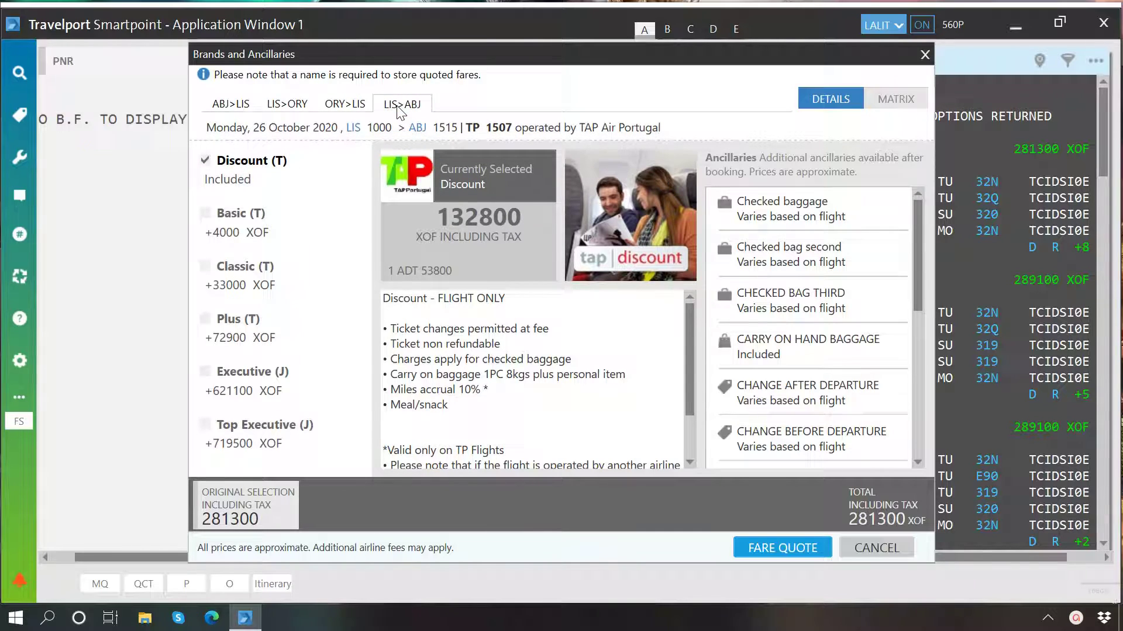
{"action": "left_click", "coordinate": [897, 555]}
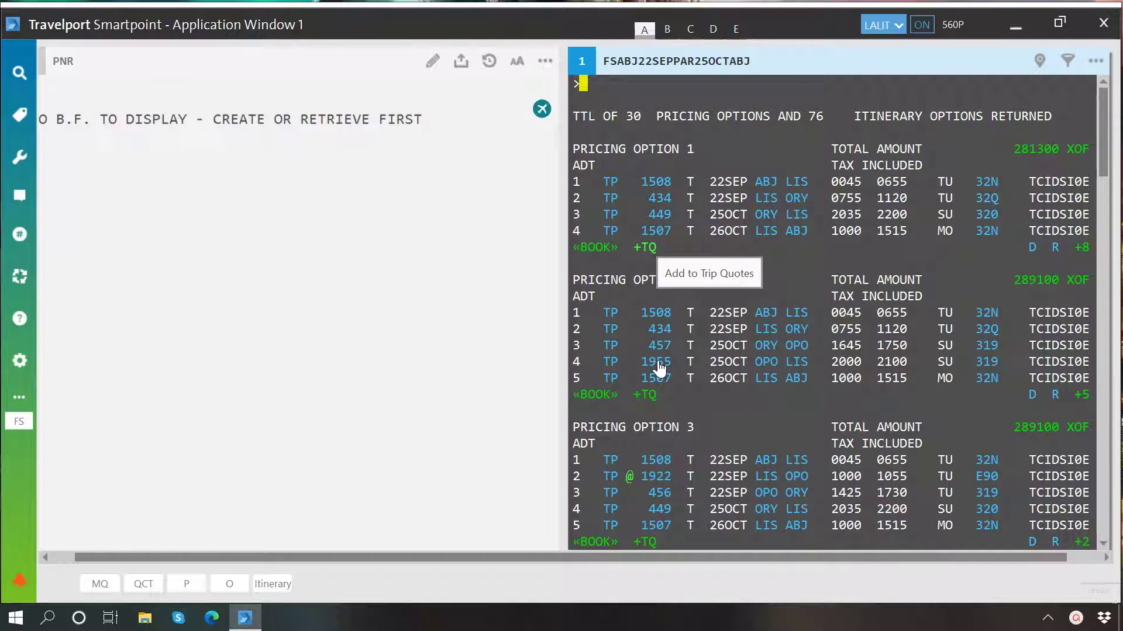
Add pricing option 11's 393800 XOF Corsair ABJ–ORY fare to Trip Quotes.
{"action": "scroll", "coordinate": [655, 377], "scroll_direction": "down", "scroll_amount": 5}
{"action": "scroll", "coordinate": [662, 389], "scroll_direction": "down", "scroll_amount": 7}
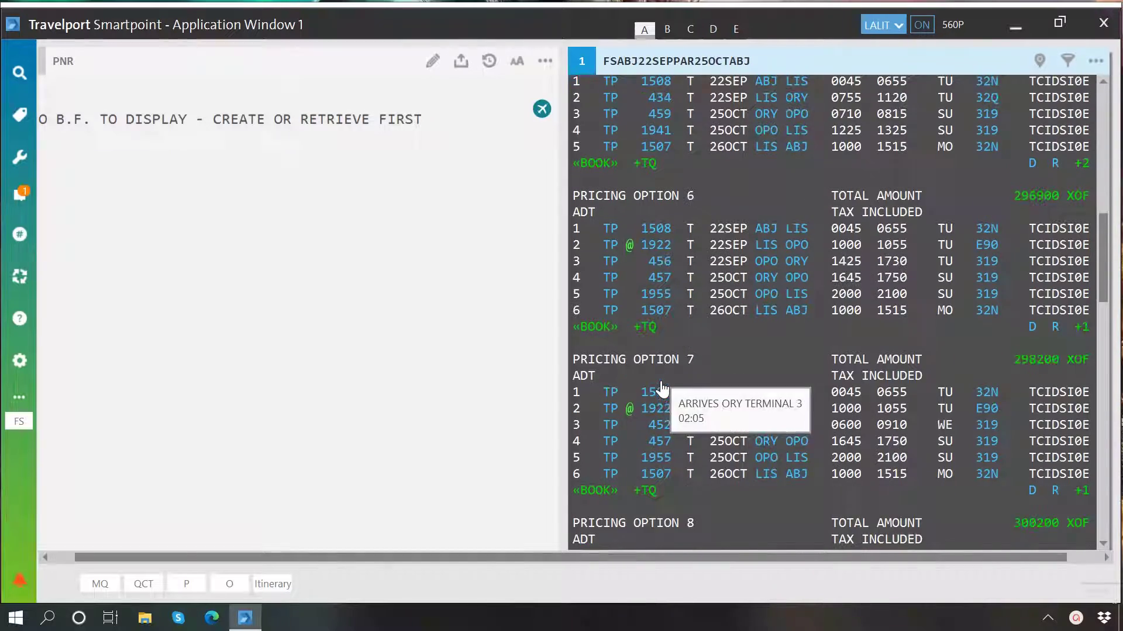
{"action": "scroll", "coordinate": [662, 389], "scroll_direction": "down", "scroll_amount": 2}
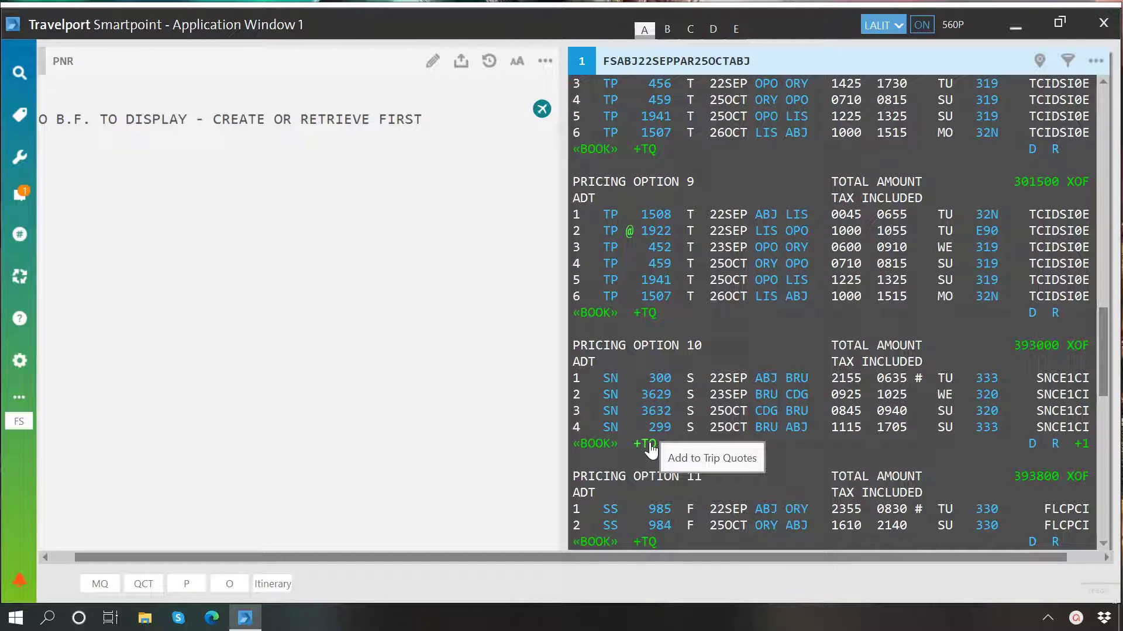
{"action": "scroll", "coordinate": [651, 380], "scroll_direction": "down", "scroll_amount": 4}
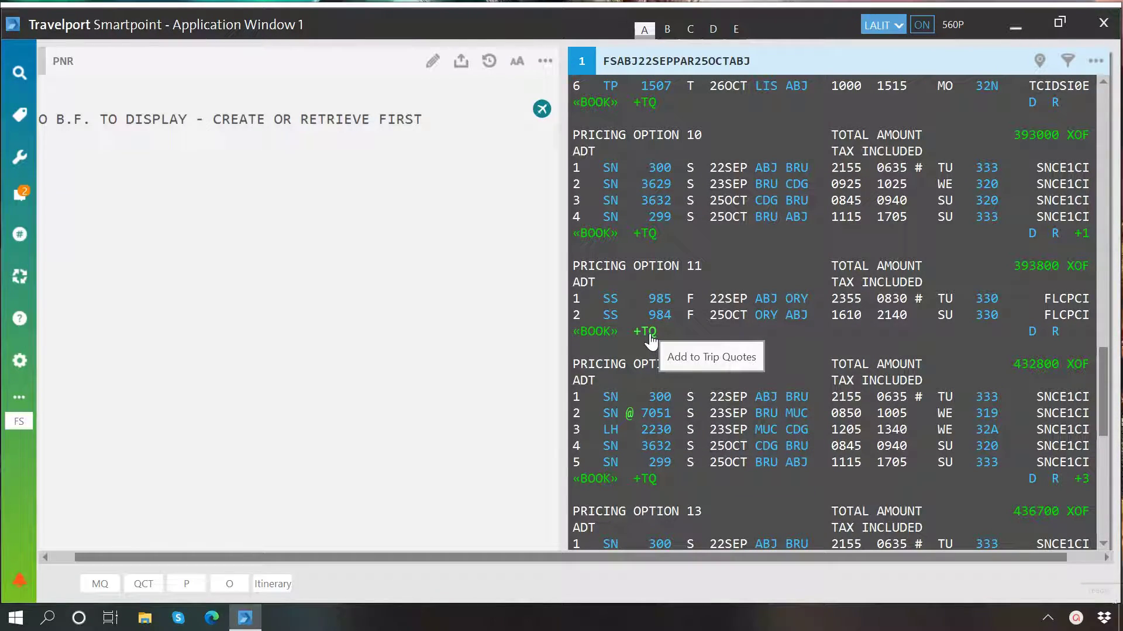
{"action": "left_click", "coordinate": [650, 337]}
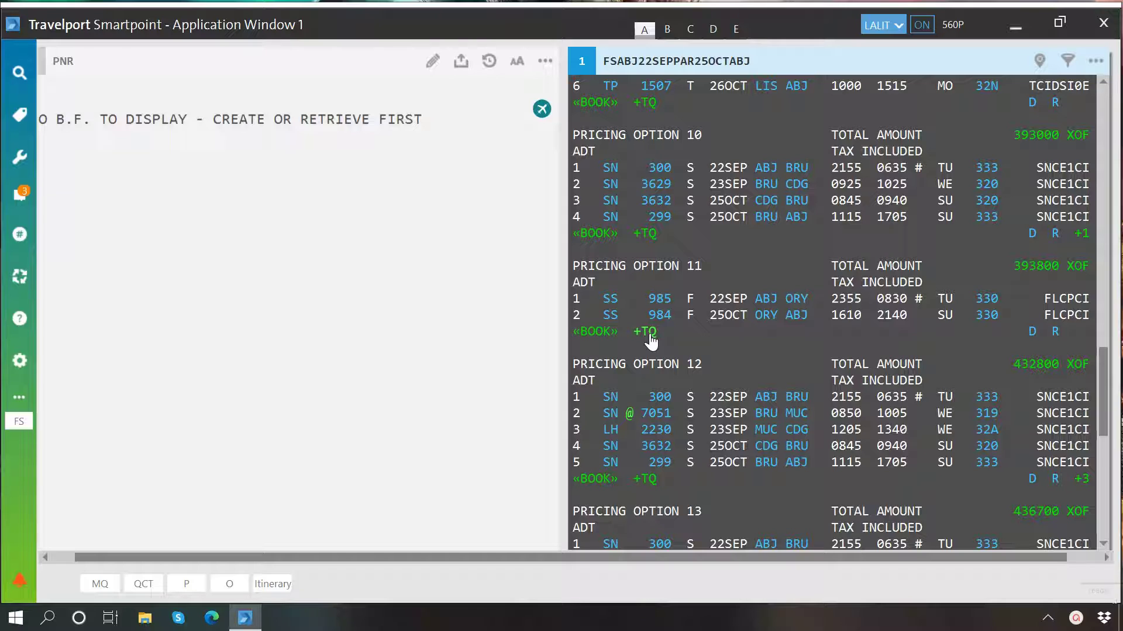
Check Option 01 in the Trip Quote basket and open Trip Quote Actions.
{"action": "left_click", "coordinate": [20, 199]}
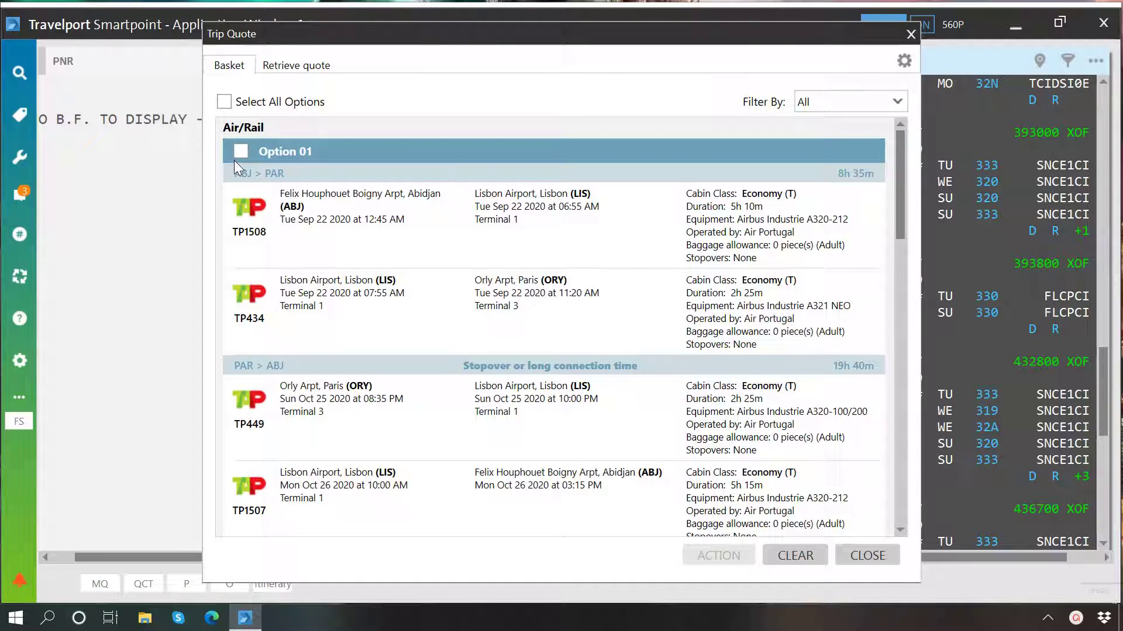
{"action": "left_click", "coordinate": [241, 152]}
{"action": "scroll", "coordinate": [263, 351], "scroll_direction": "down", "scroll_amount": 10}
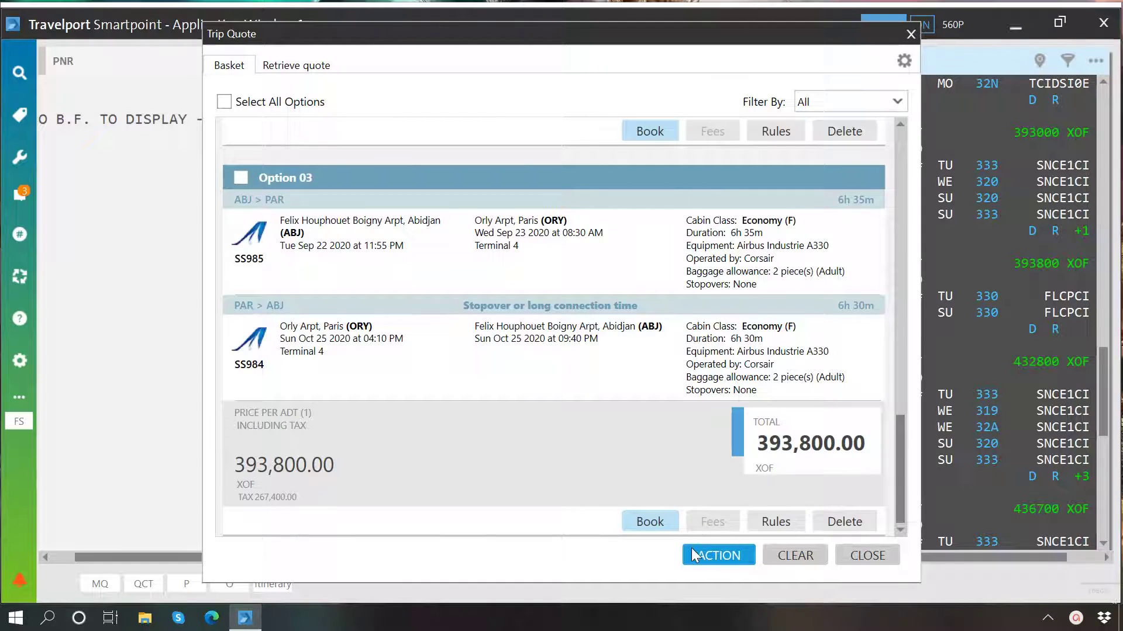
{"action": "left_click", "coordinate": [702, 565]}
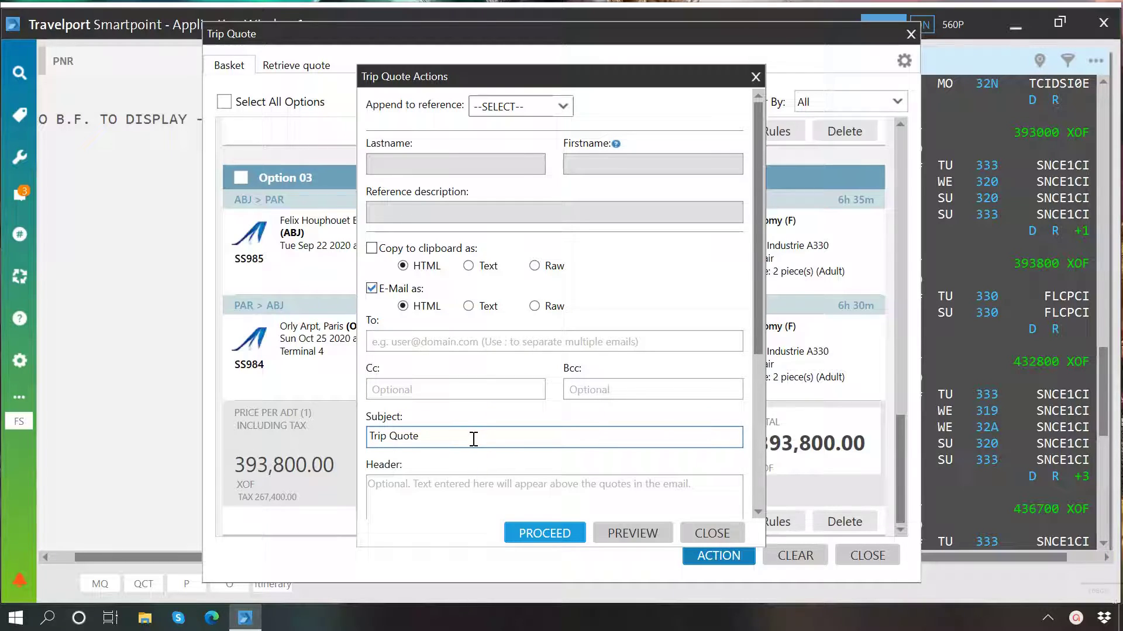
Preview the Option 01 quote at 281,300 XOF, then close the preview.
{"action": "scroll", "coordinate": [473, 439], "scroll_direction": "down", "scroll_amount": 3}
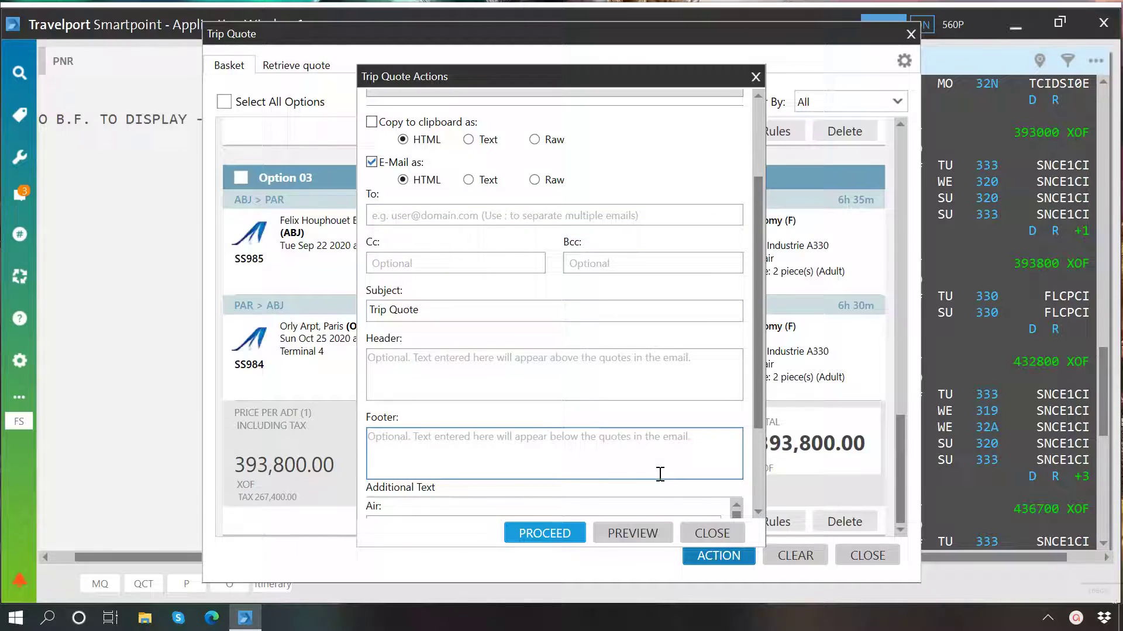
{"action": "left_click", "coordinate": [606, 527]}
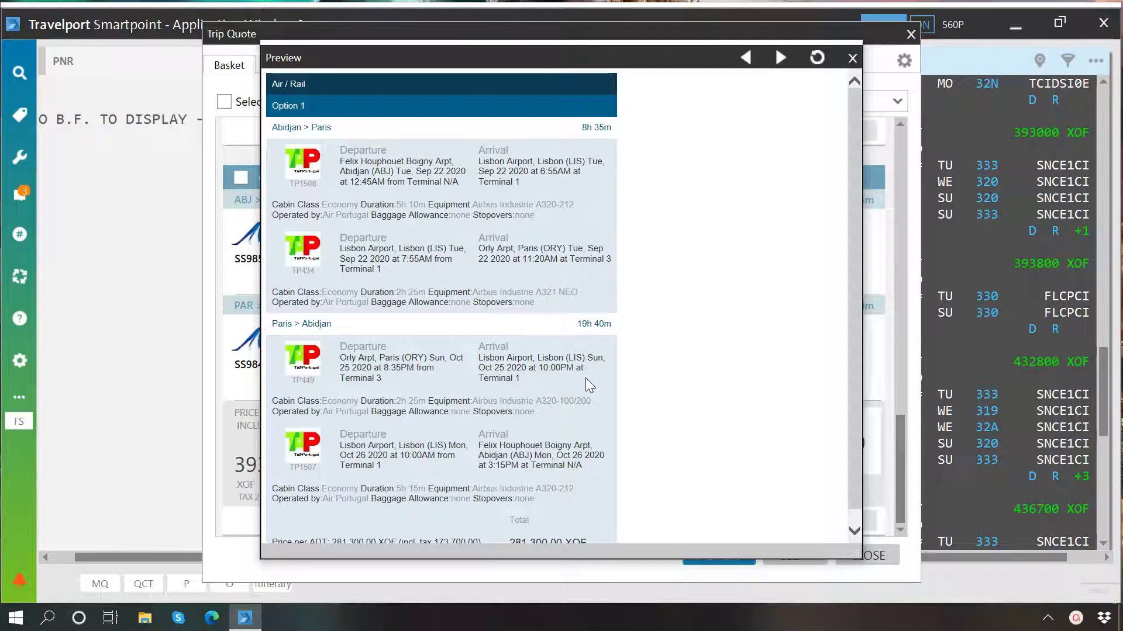
{"action": "scroll", "coordinate": [587, 386], "scroll_direction": "down", "scroll_amount": 1}
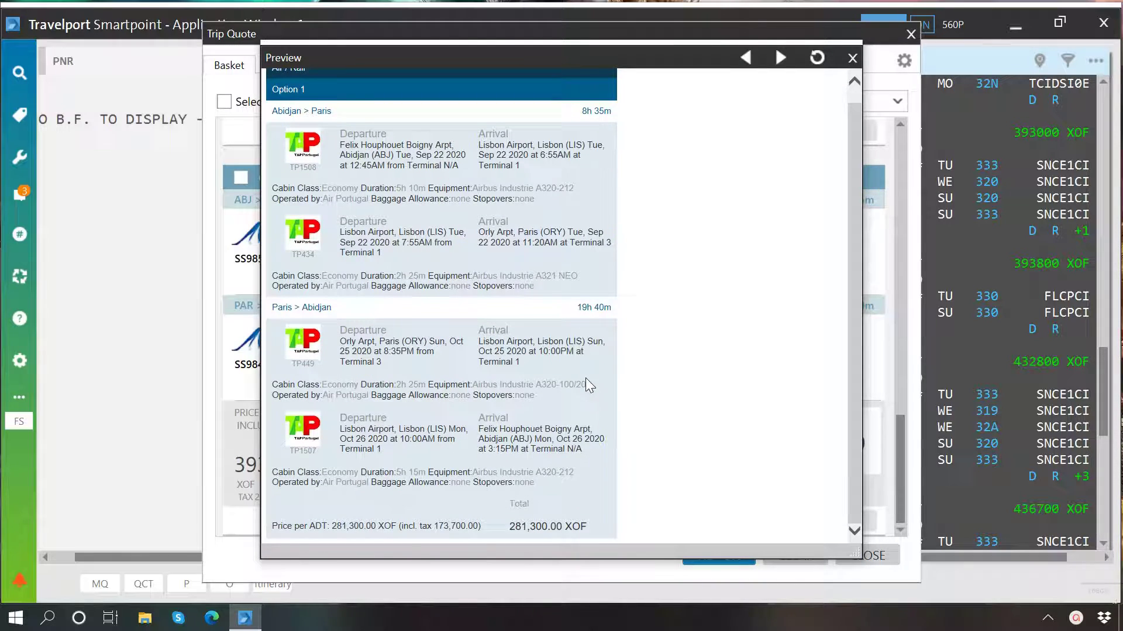
{"action": "scroll", "coordinate": [587, 380], "scroll_direction": "up", "scroll_amount": 1}
{"action": "scroll", "coordinate": [587, 380], "scroll_direction": "down", "scroll_amount": 1}
{"action": "left_click", "coordinate": [852, 57]}
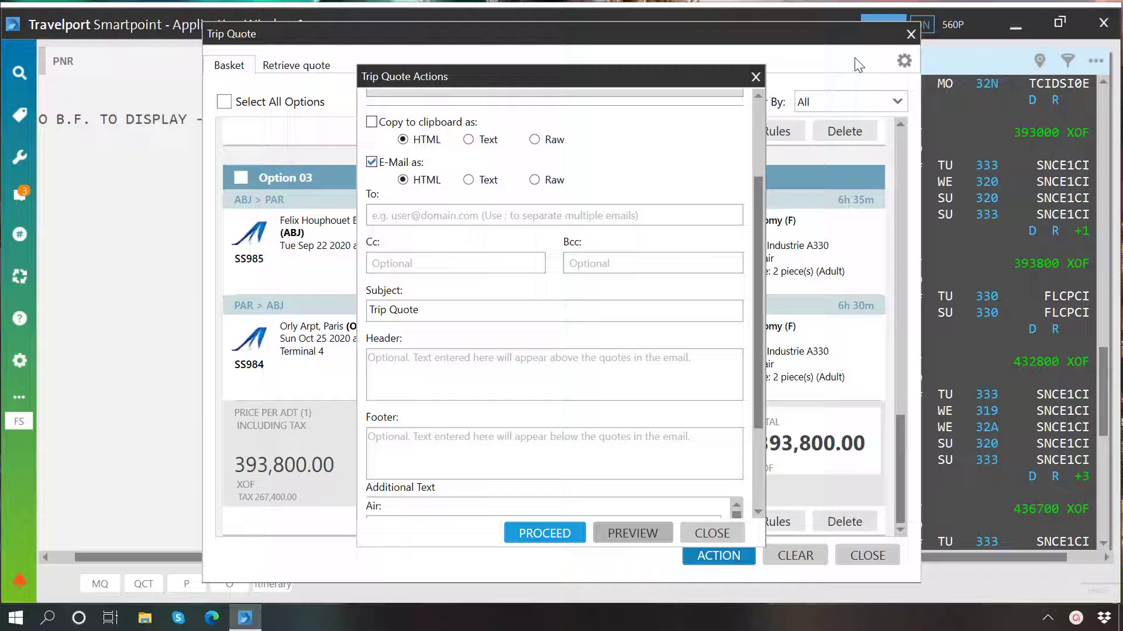
Close Trip Quote Actions and scroll the basket back to Option 01's price.
{"action": "left_click", "coordinate": [696, 526]}
{"action": "scroll", "coordinate": [657, 244], "scroll_direction": "up", "scroll_amount": 3}
{"action": "scroll", "coordinate": [657, 244], "scroll_direction": "up", "scroll_amount": 10}
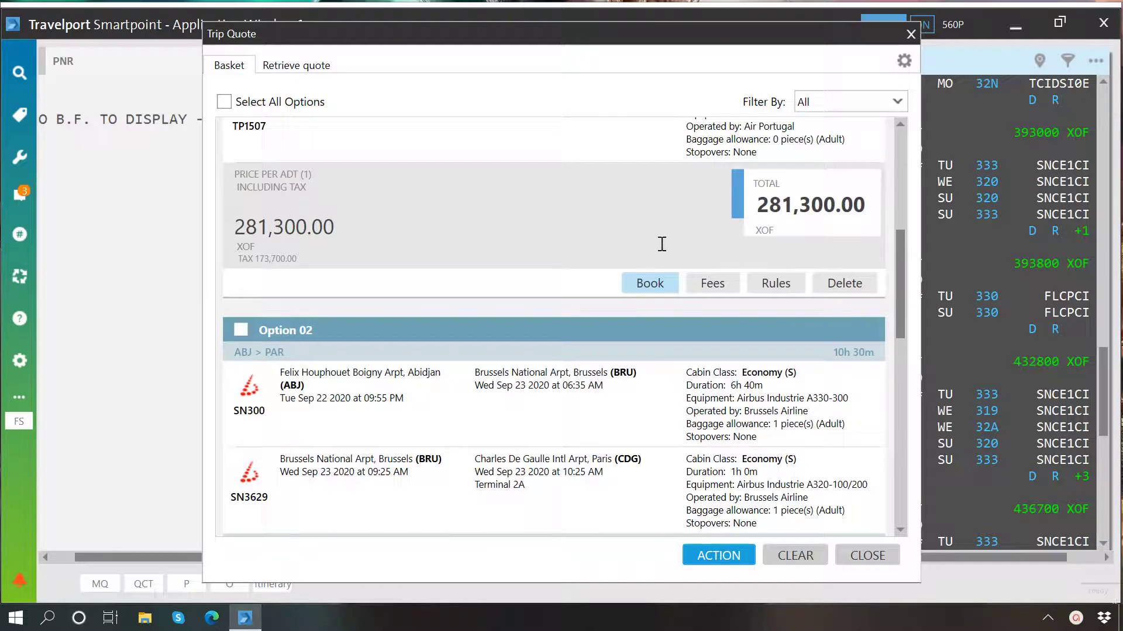
Review Option 01's fee settings without changes, then close the Trip Quote.
{"action": "left_click", "coordinate": [707, 282]}
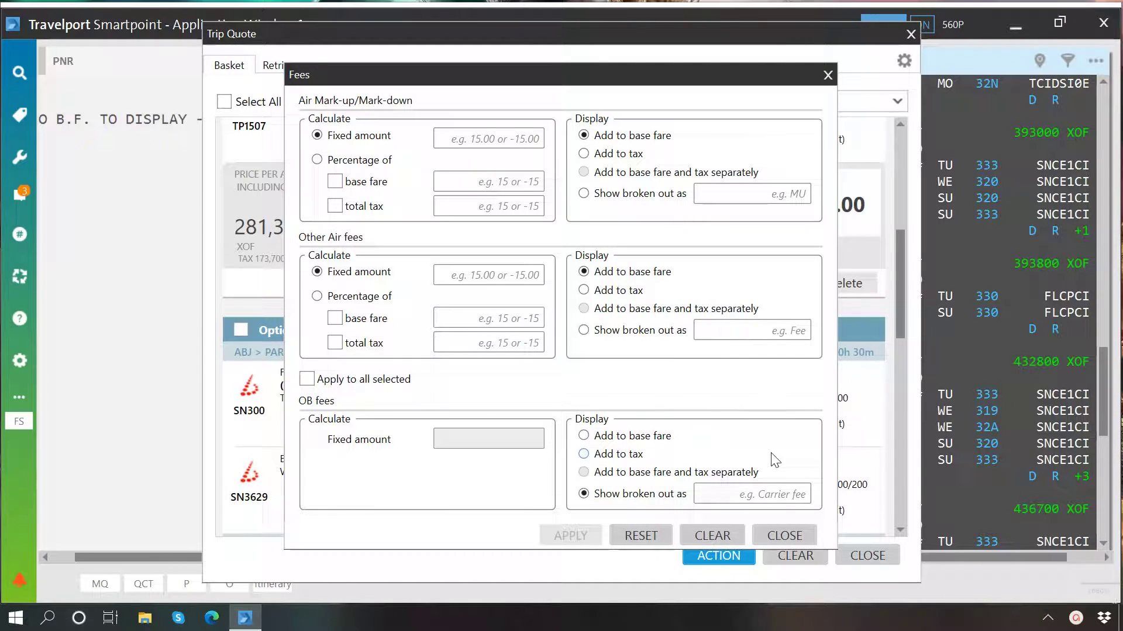
{"action": "left_click", "coordinate": [788, 532]}
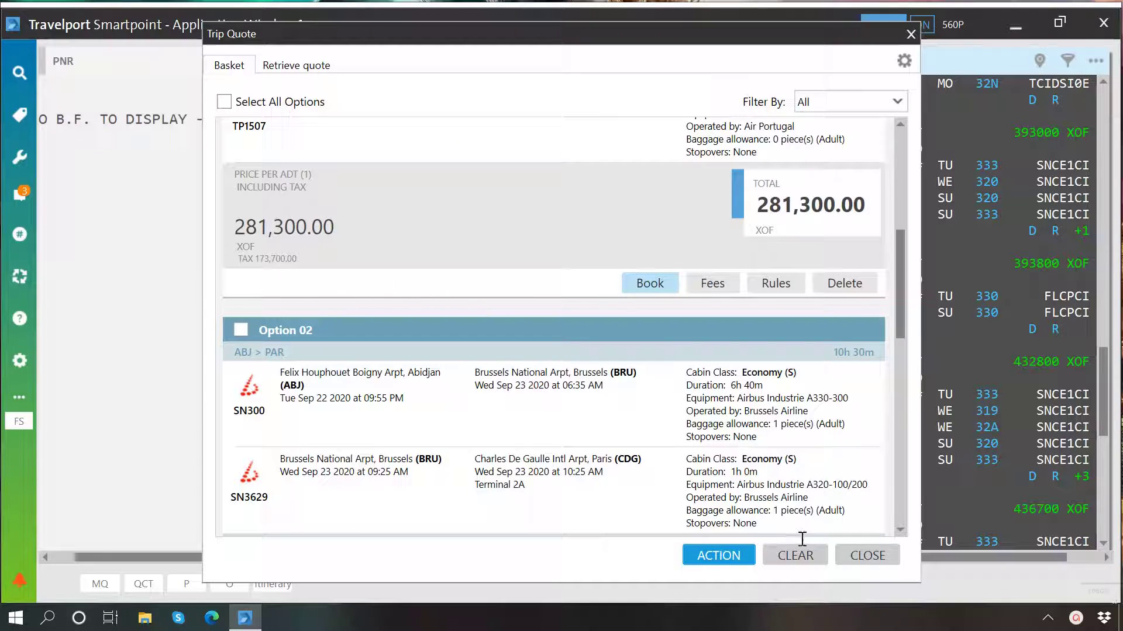
{"action": "left_click", "coordinate": [860, 562]}
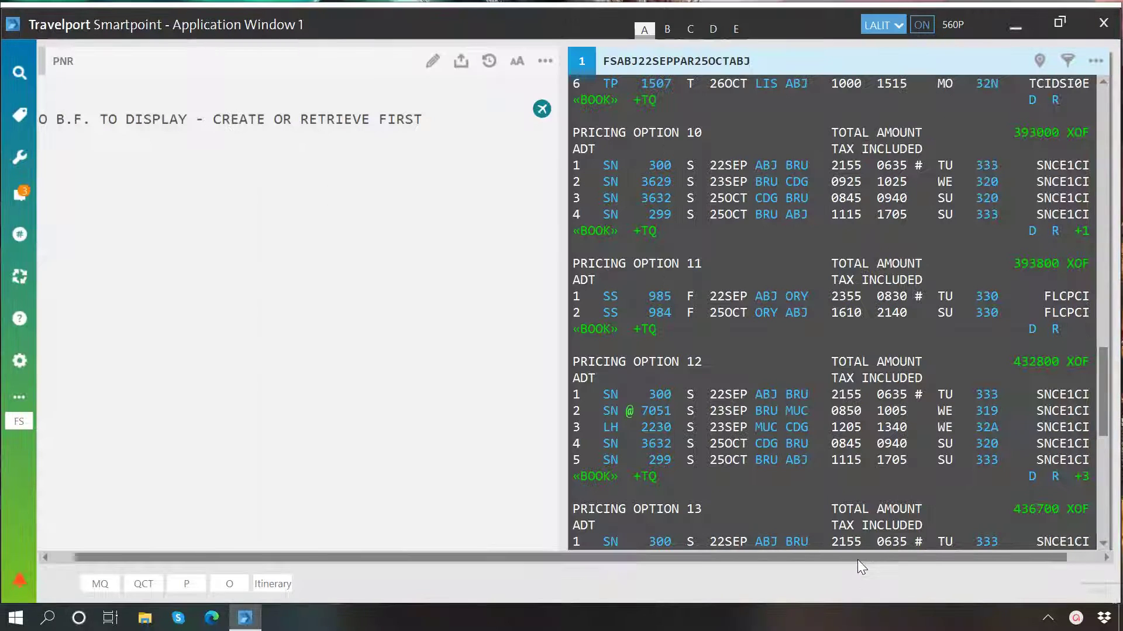
Book pricing option 10's four Brussels Airlines ABJ–BRU–CDG segments into the PNR.
{"action": "left_click", "coordinate": [608, 232]}
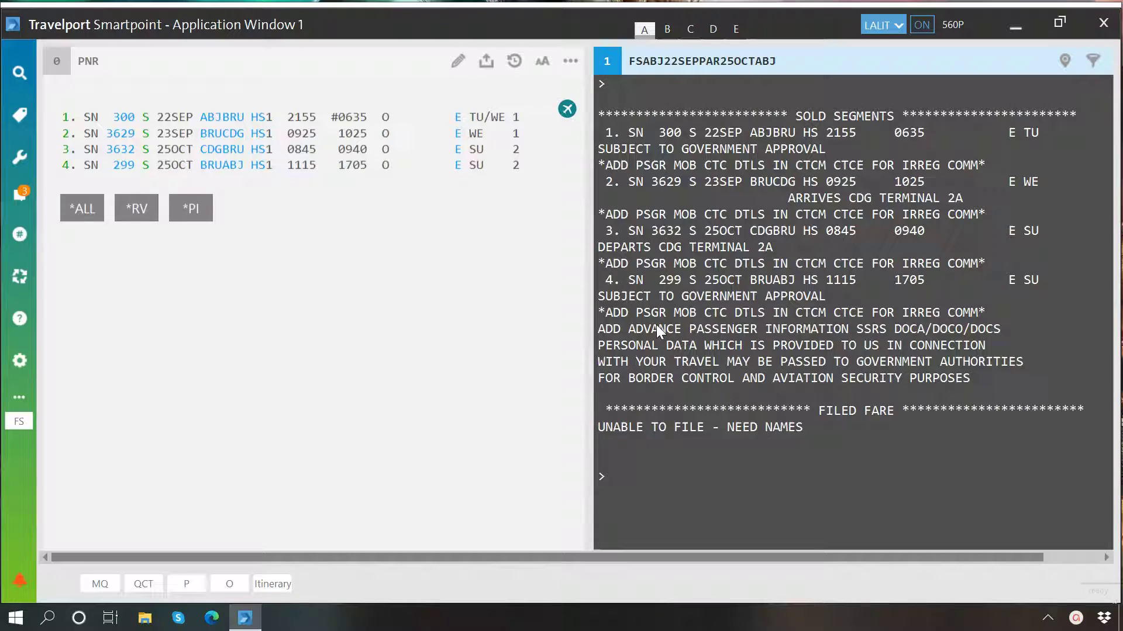
{"action": "left_click", "coordinate": [683, 464]}
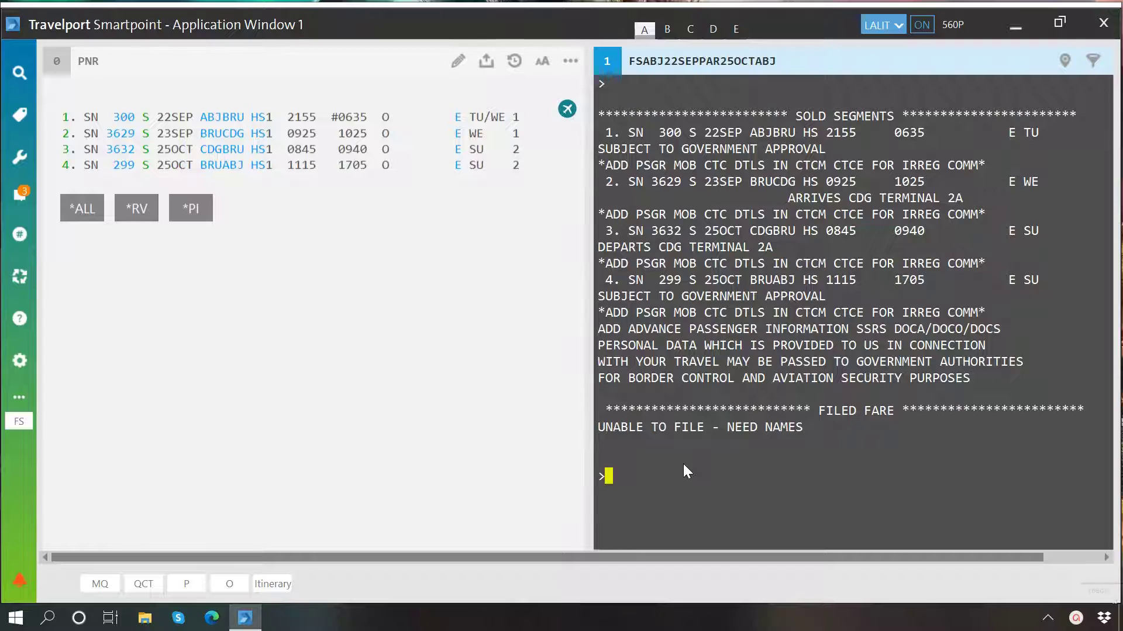
Ignore the booking and run FSABJ15OCTPAR25NOVABJ for Abidjan–Paris, 15OCT returning 25NOV.
{"action": "type", "text": "I"}
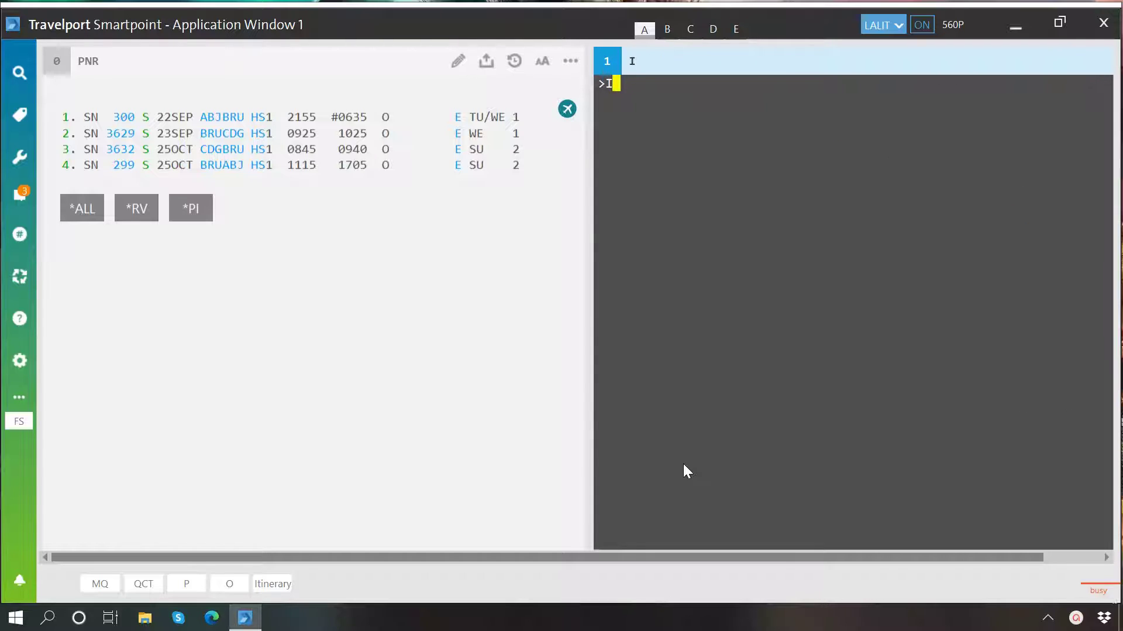
{"action": "key", "text": "Return"}
{"action": "type", "text": "FS"}
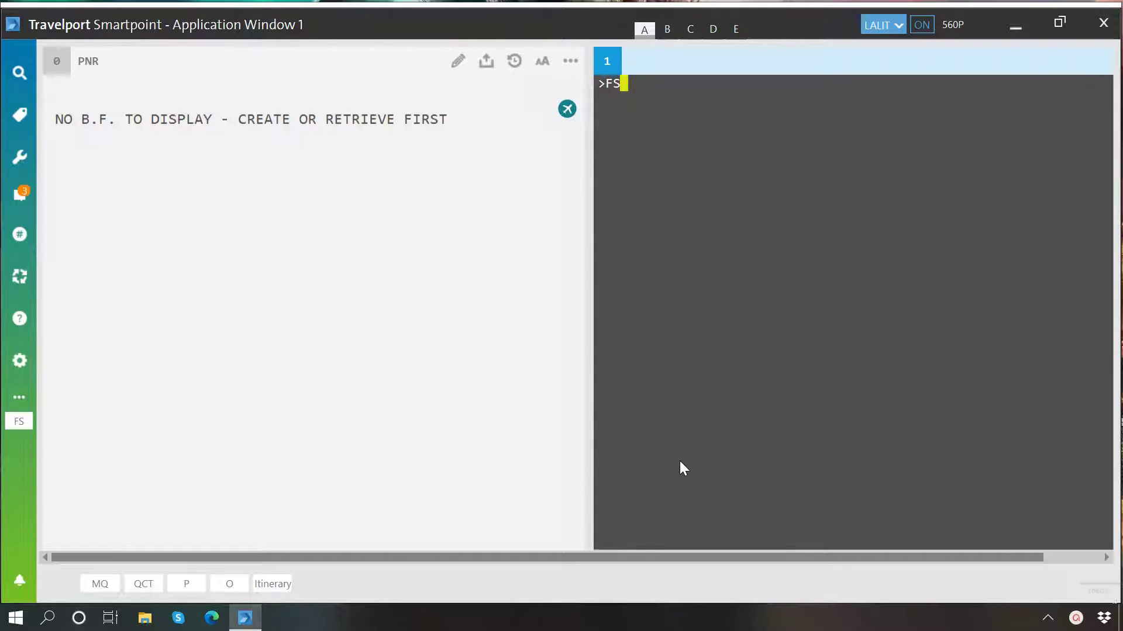
{"action": "type", "text": "ABJ15OCTPAR"}
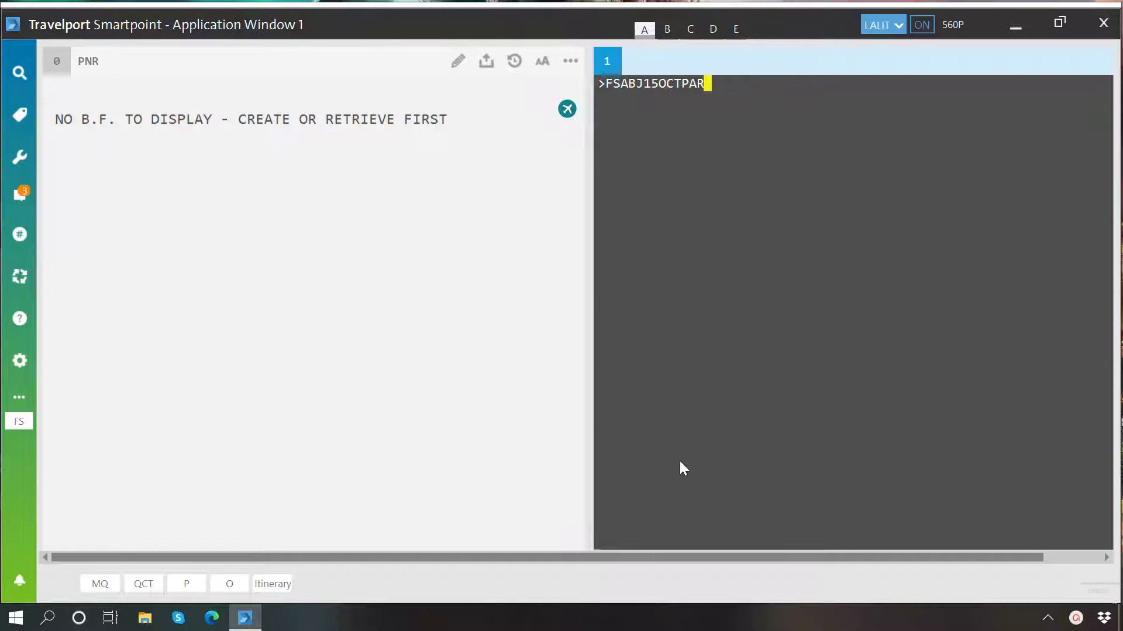
{"action": "type", "text": "25NOV"}
{"action": "type", "text": "ABJ"}
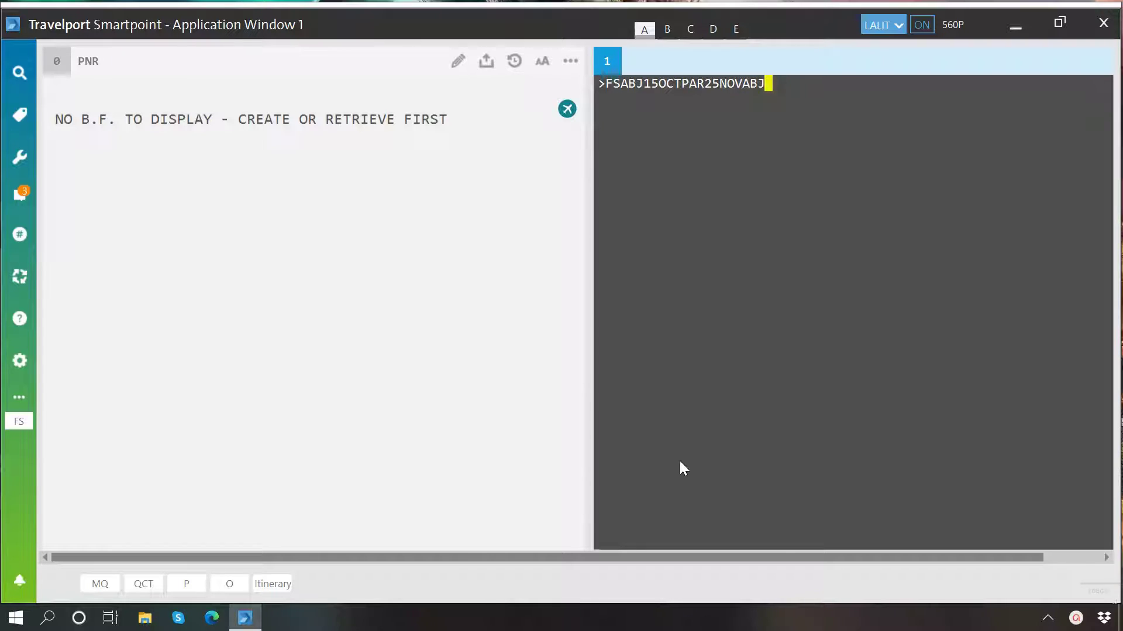
{"action": "key", "text": "Return"}
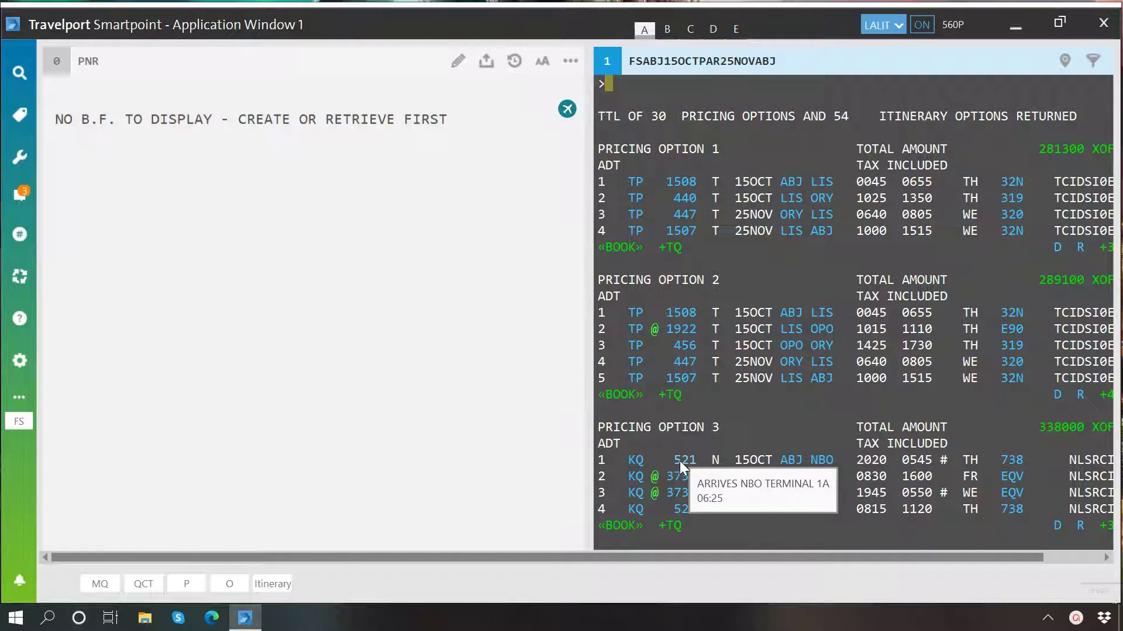
Scroll the terminal through pricing options 1–8 of the 30 Abidjan–Paris results.
{"action": "scroll", "coordinate": [680, 461], "scroll_direction": "down", "scroll_amount": 4}
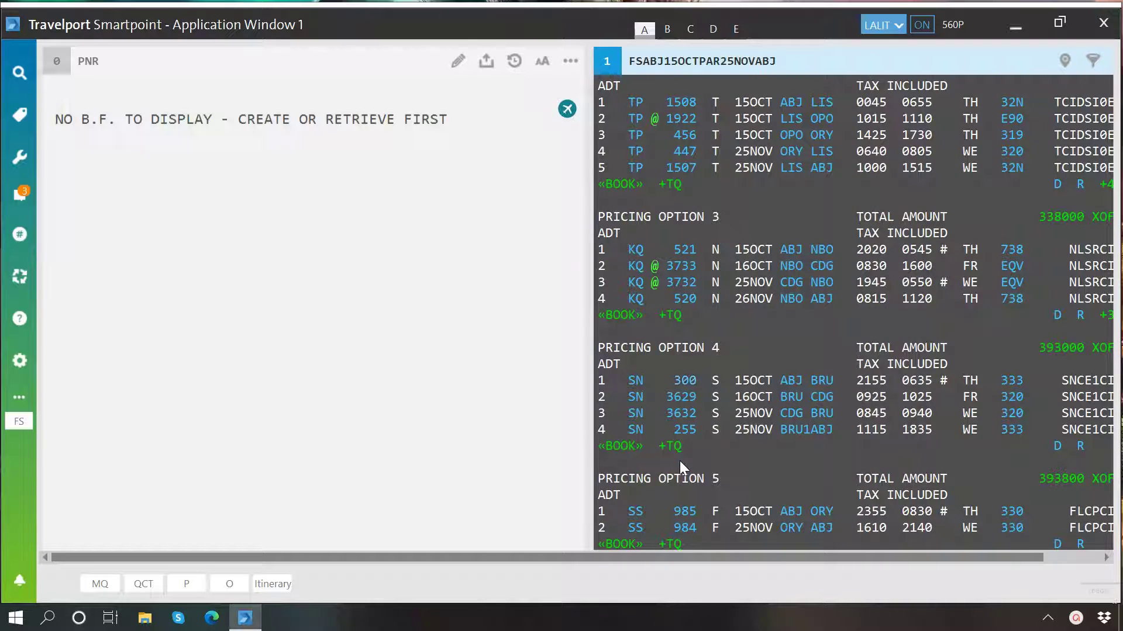
{"action": "scroll", "coordinate": [679, 460], "scroll_direction": "down", "scroll_amount": 6}
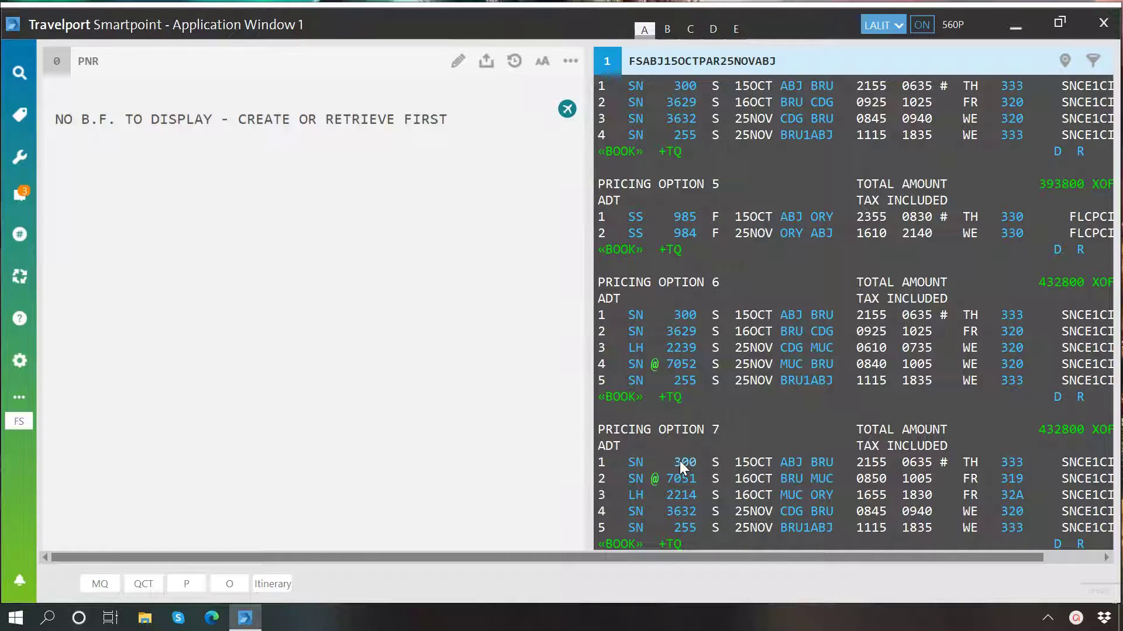
{"action": "scroll", "coordinate": [679, 461], "scroll_direction": "down", "scroll_amount": 3}
Clear the terminal and display the FS fare shopping help with H/FS.
{"action": "mouse_move", "coordinate": [680, 461]}
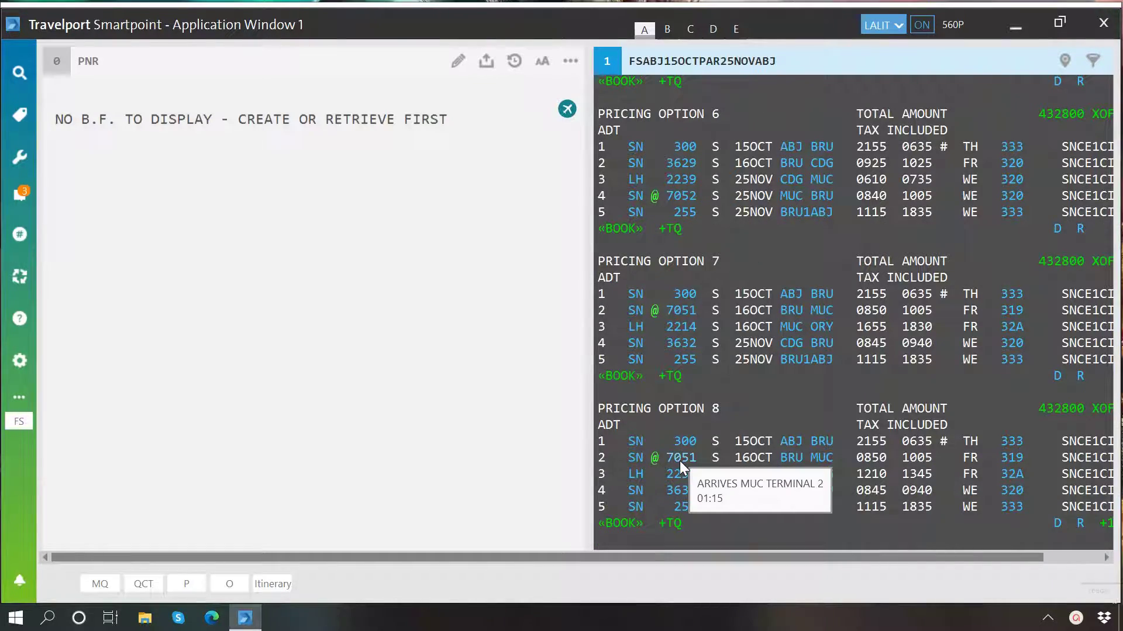
{"action": "key", "text": "Pause"}
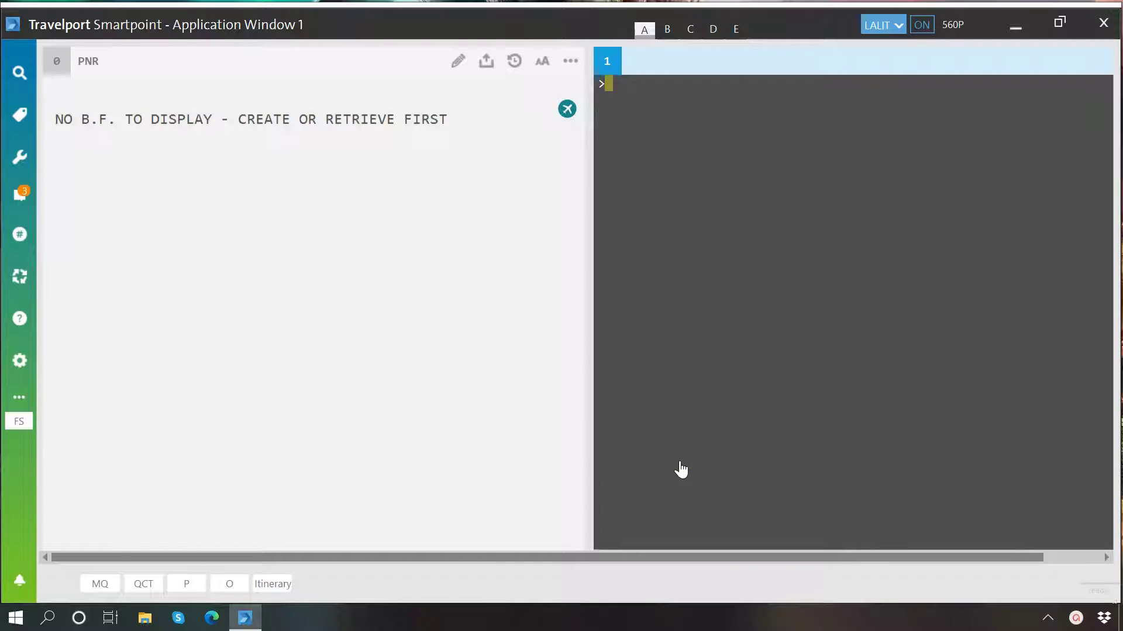
{"action": "type", "text": "H/FS"}
{"action": "key", "text": "Return"}
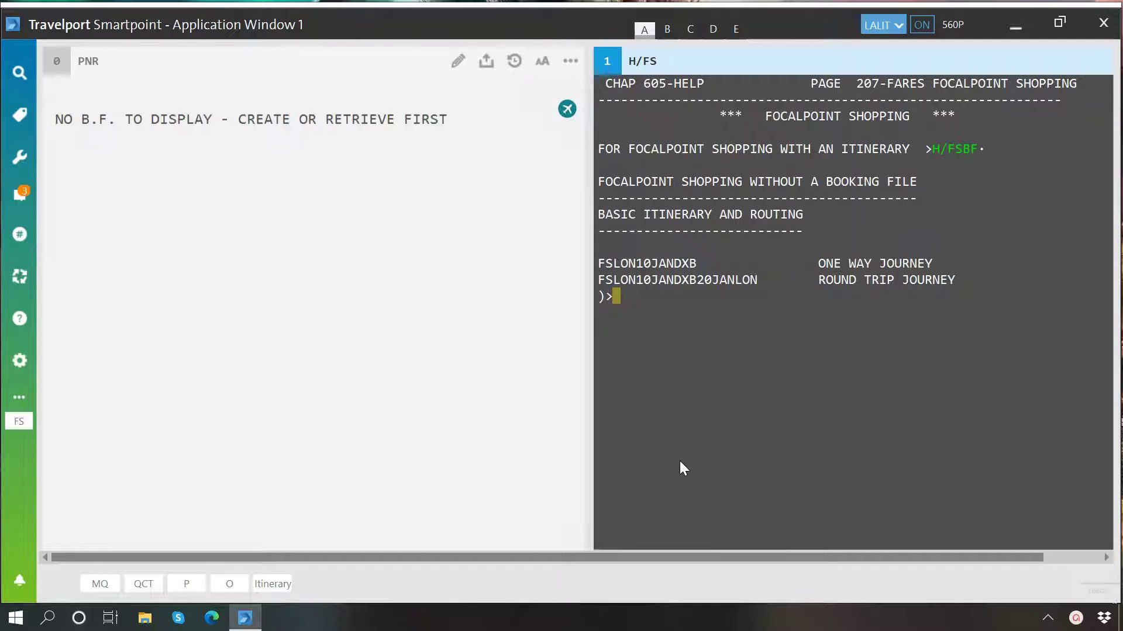
Page down through the FS help text to its last page with MD.
{"action": "type", "text": "MD"}
{"action": "key", "text": "Return"}
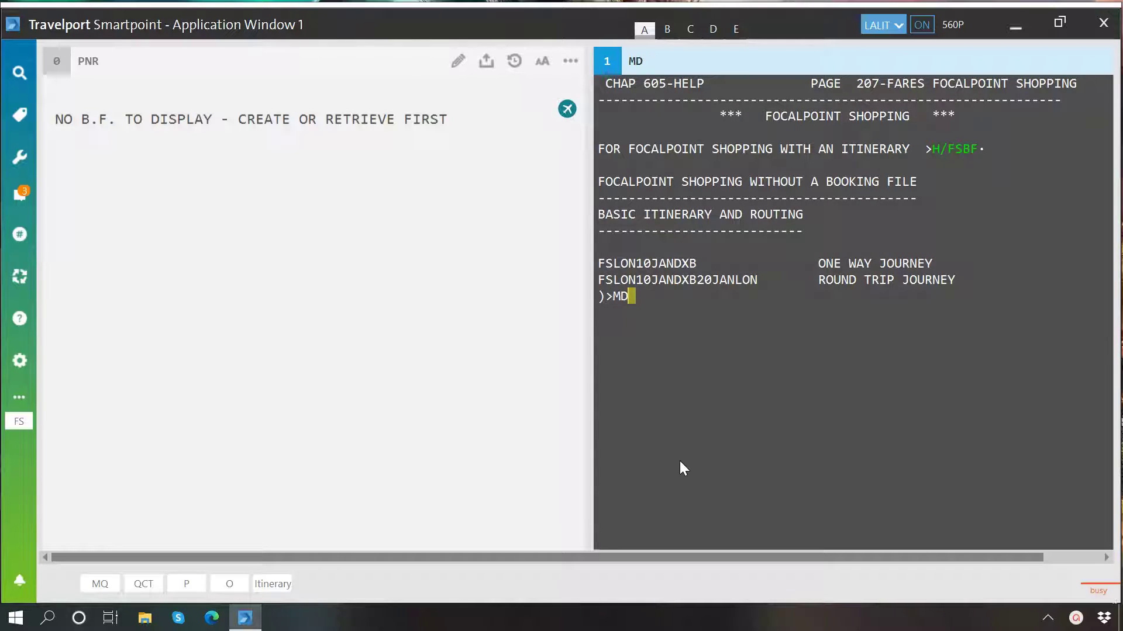
{"action": "type", "text": "MD"}
{"action": "key", "text": "Return"}
{"action": "type", "text": "MD"}
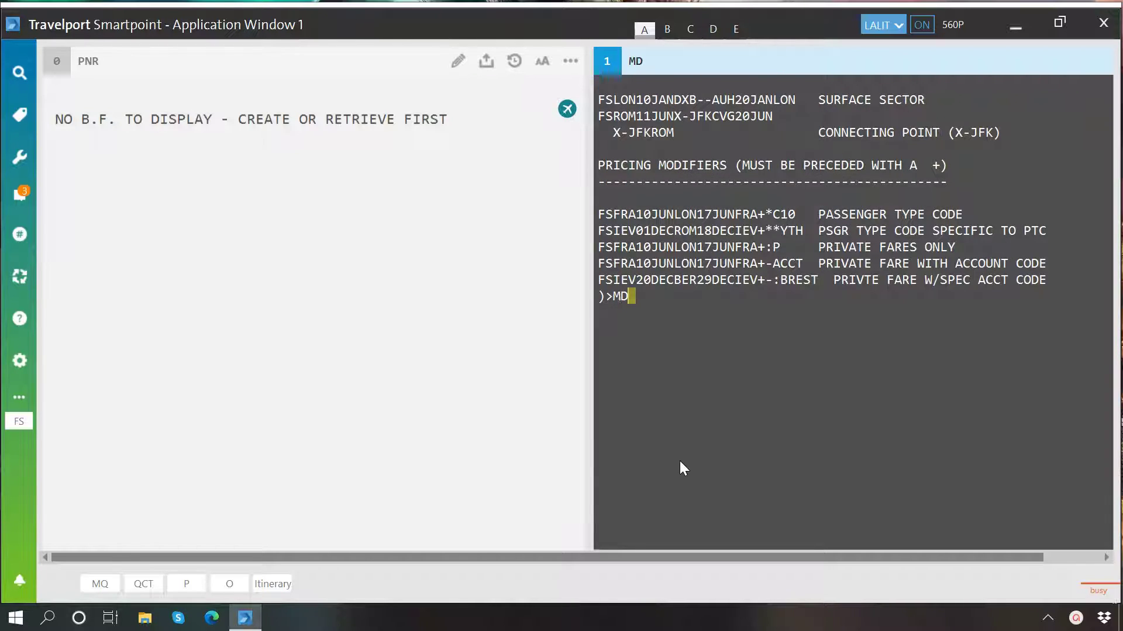
{"action": "key", "text": "Return"}
{"action": "type", "text": "MD"}
{"action": "key", "text": "Return"}
{"action": "type", "text": "MD"}
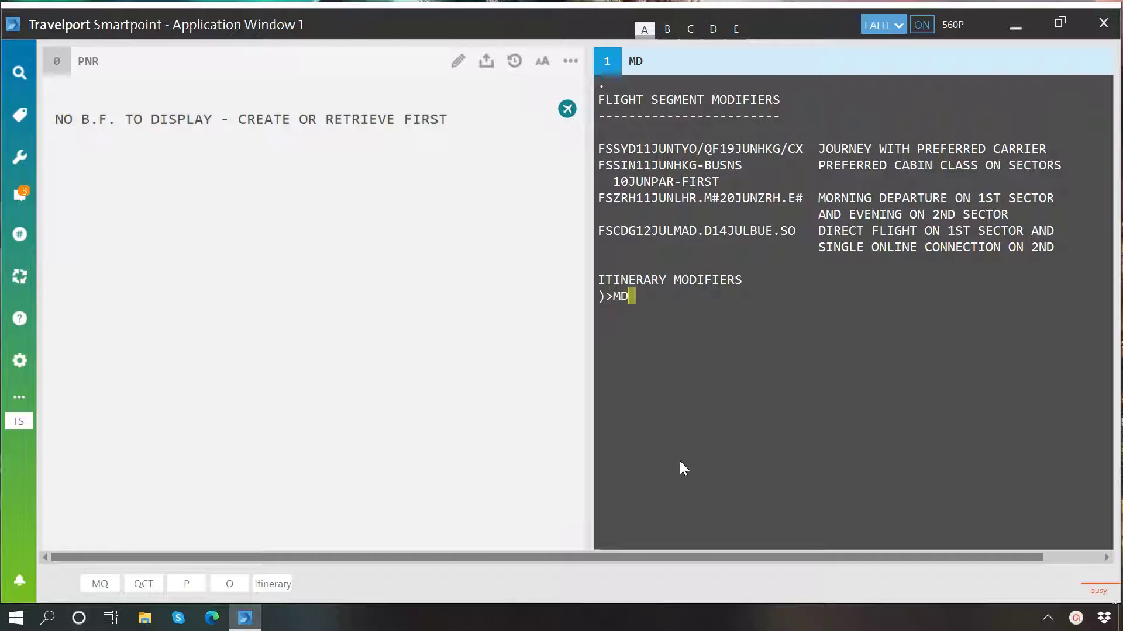
{"action": "key", "text": "Return"}
{"action": "type", "text": "MD"}
{"action": "key", "text": "Return"}
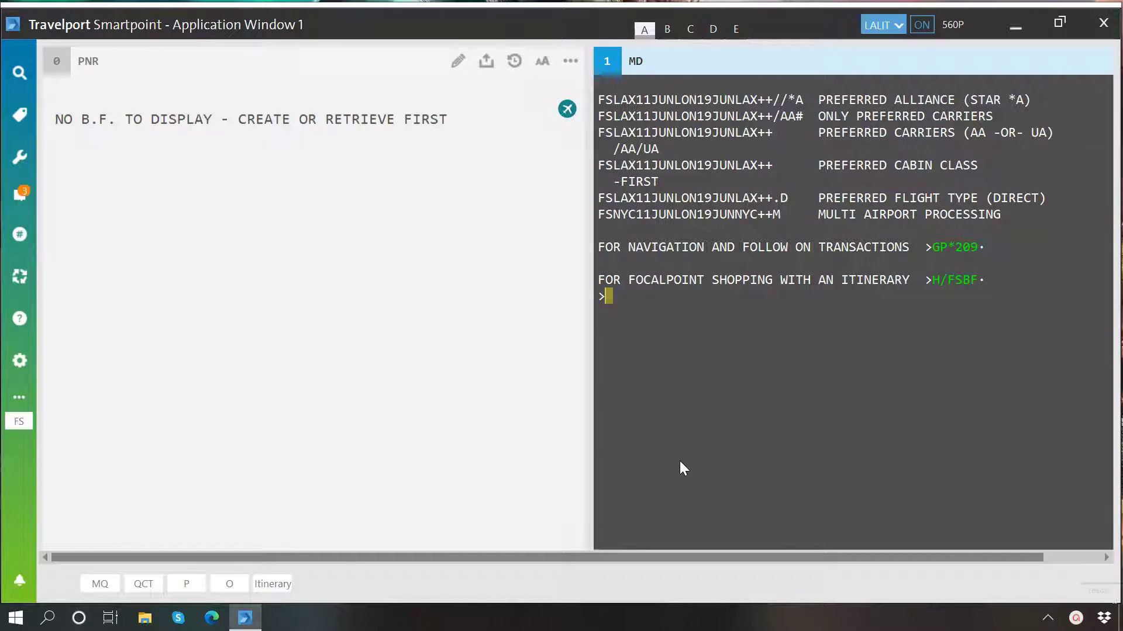
Clear the help from the terminal and end the transaction with I.
{"action": "key", "text": "Pause"}
{"action": "type", "text": "I"}
{"action": "key", "text": "Return"}
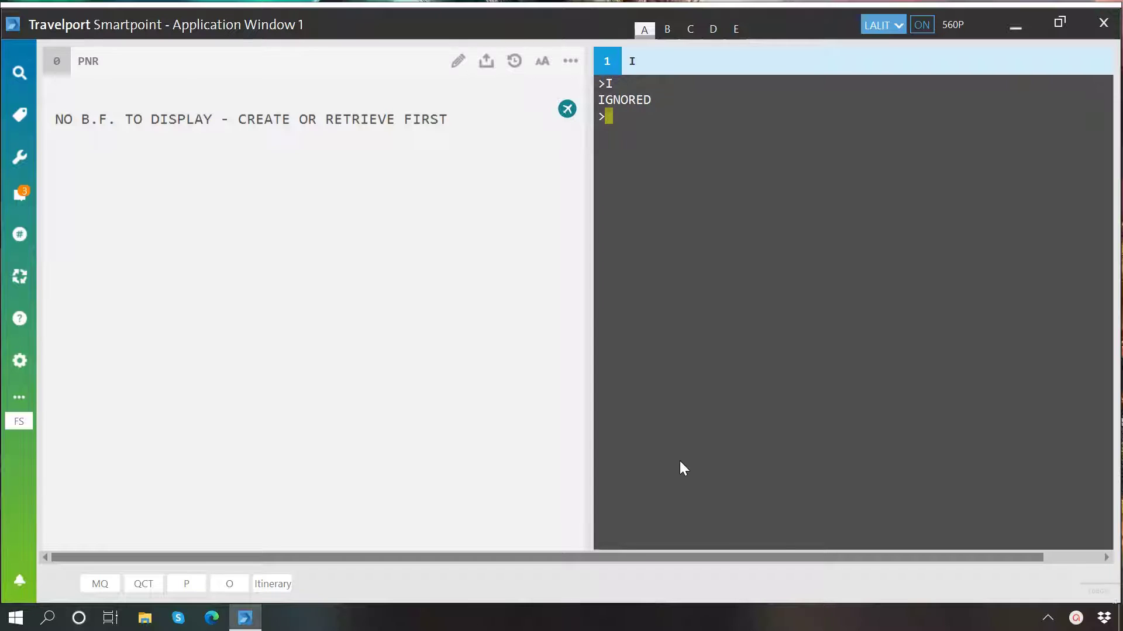